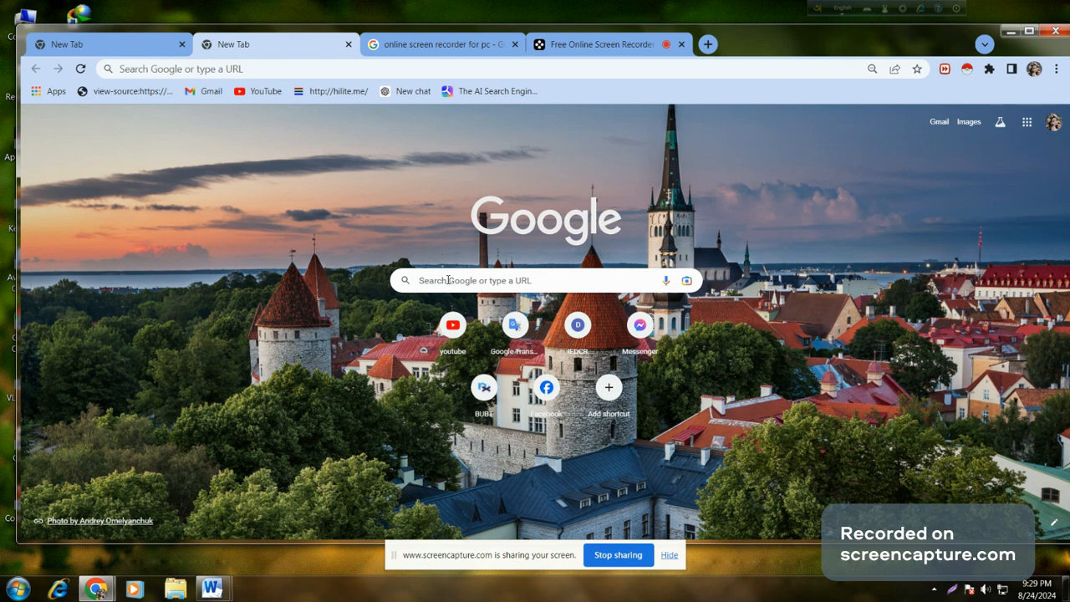
# Step: Search Google for 'ilovepdf' and open the iLovePDF website from the results
pyautogui.click(451, 280)
pyautogui.write('il')
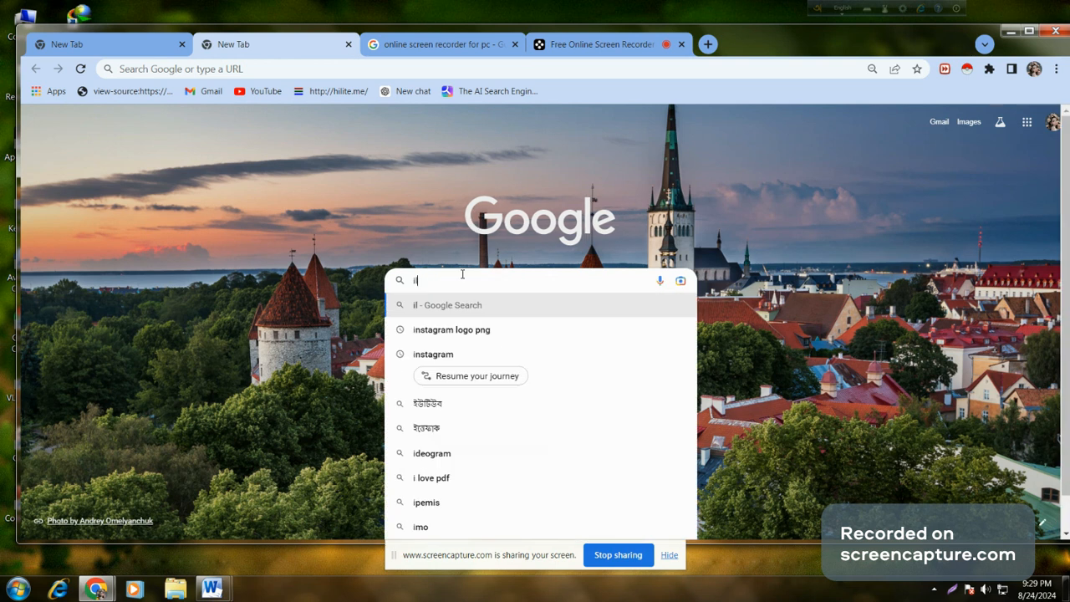
pyautogui.write('ove')
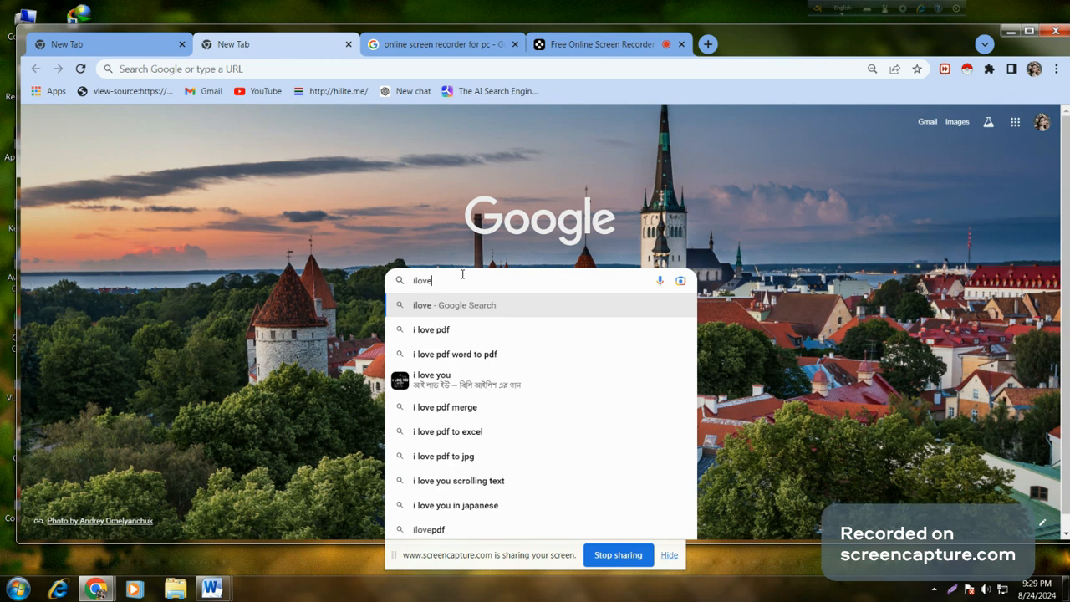
pyautogui.write('pdf')
pyautogui.press('Return')
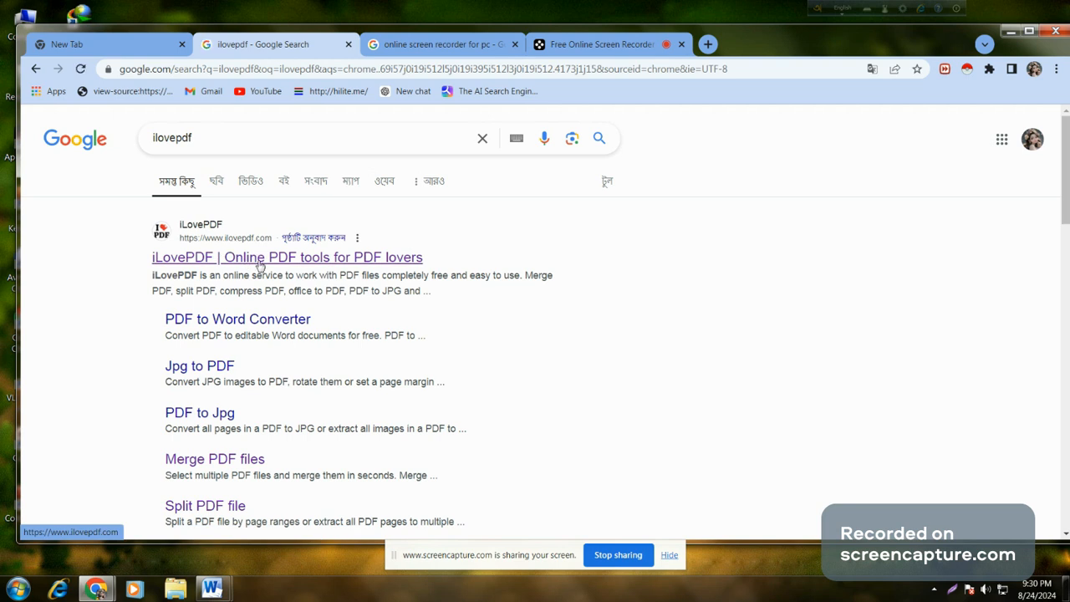
pyautogui.click(259, 264)
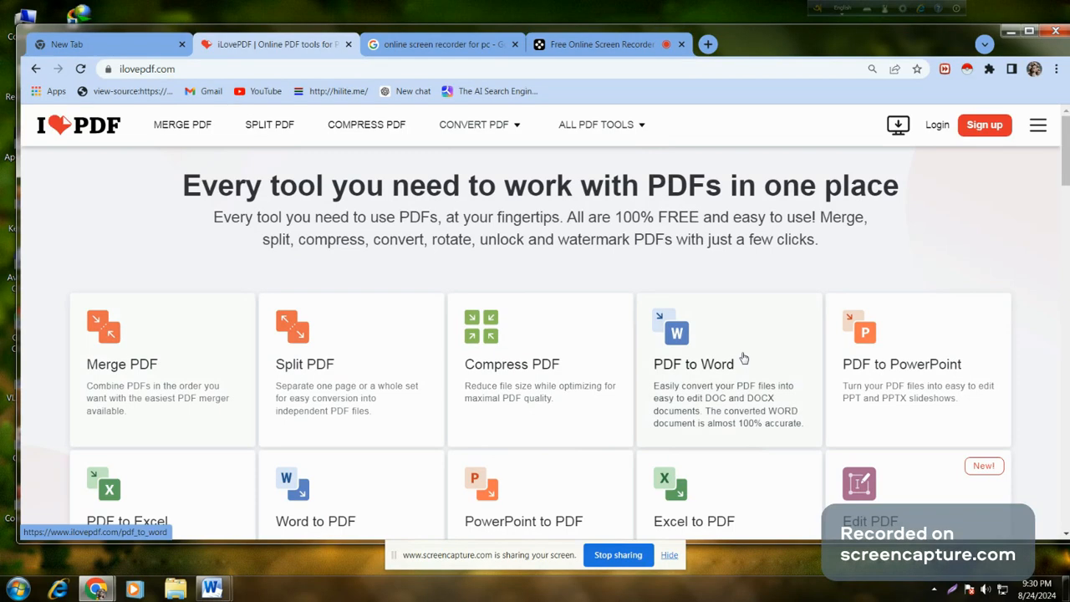
# Step: Scroll down through the iLovePDF tool cards to Redact PDF, then back up slightly
pyautogui.scroll(-2, 623, 267)
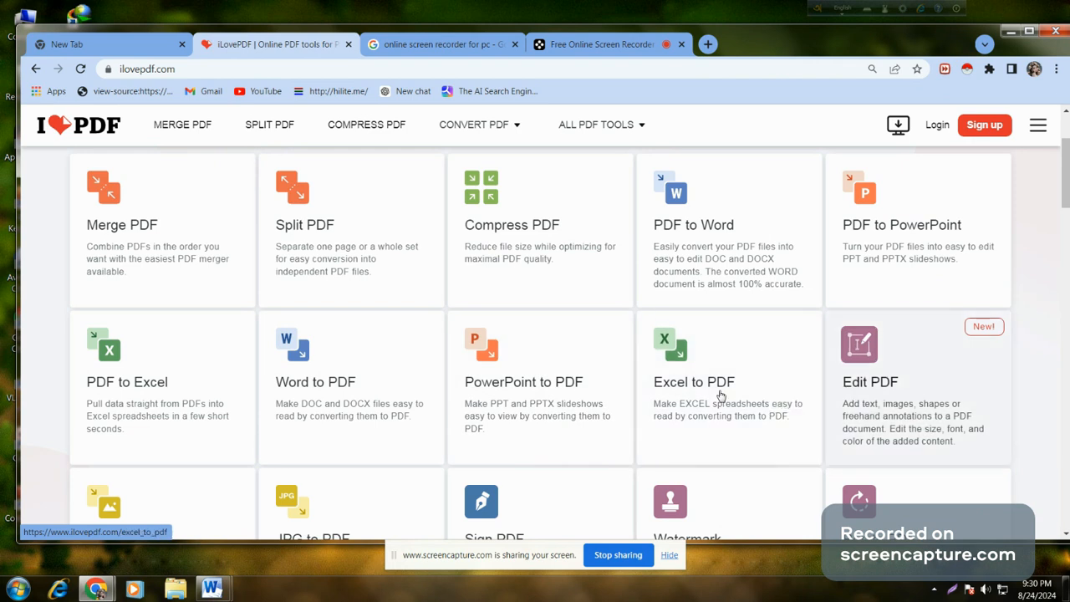
pyautogui.scroll(-3, 107, 420)
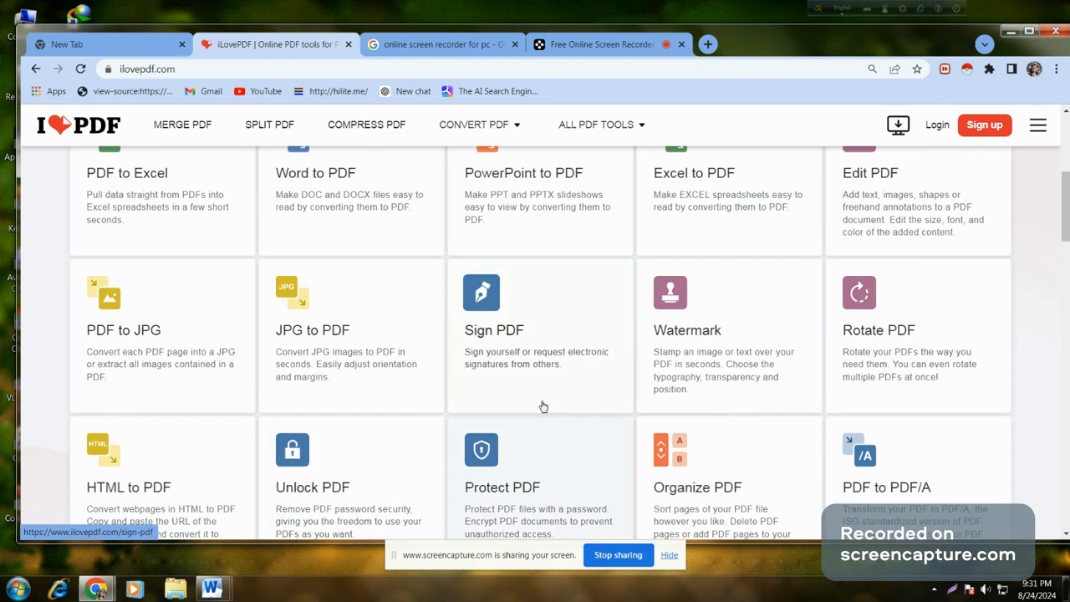
pyautogui.scroll(-1, 596, 360)
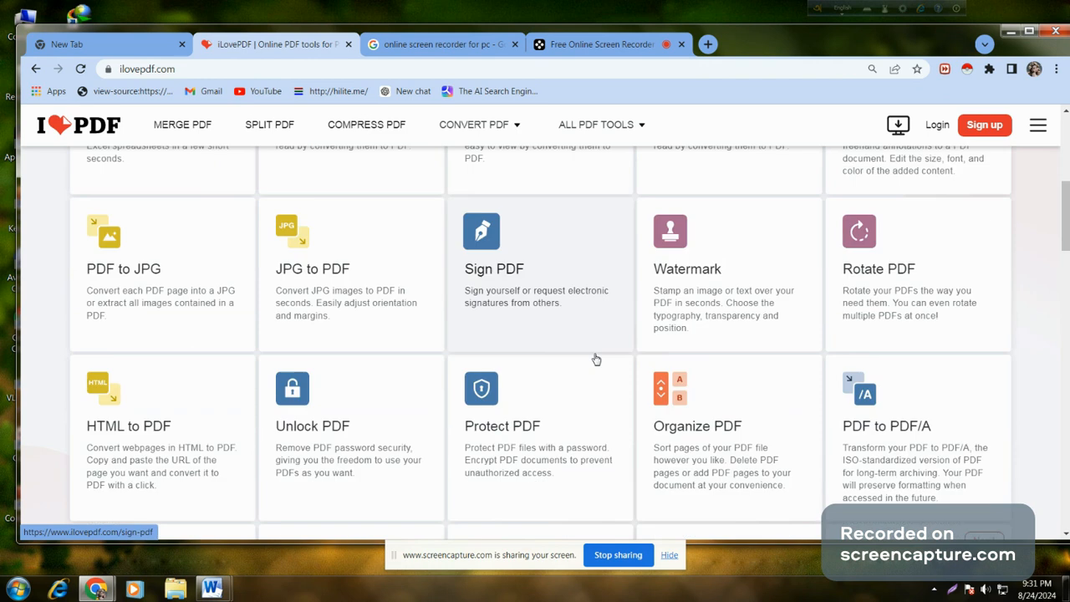
pyautogui.scroll(-1, 596, 359)
pyautogui.scroll(-2, 228, 433)
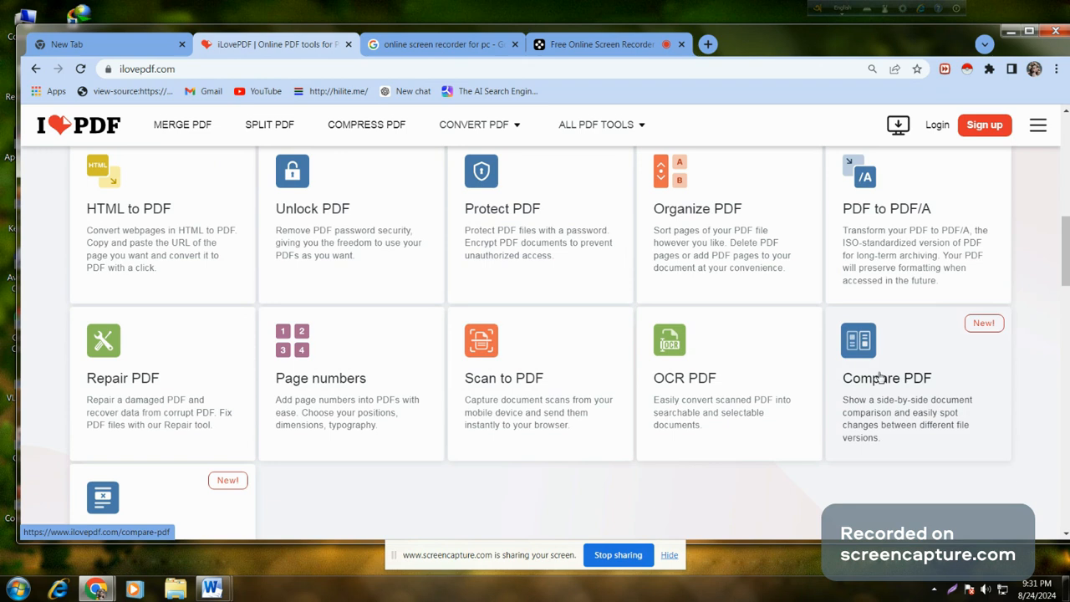
pyautogui.scroll(-2, 358, 459)
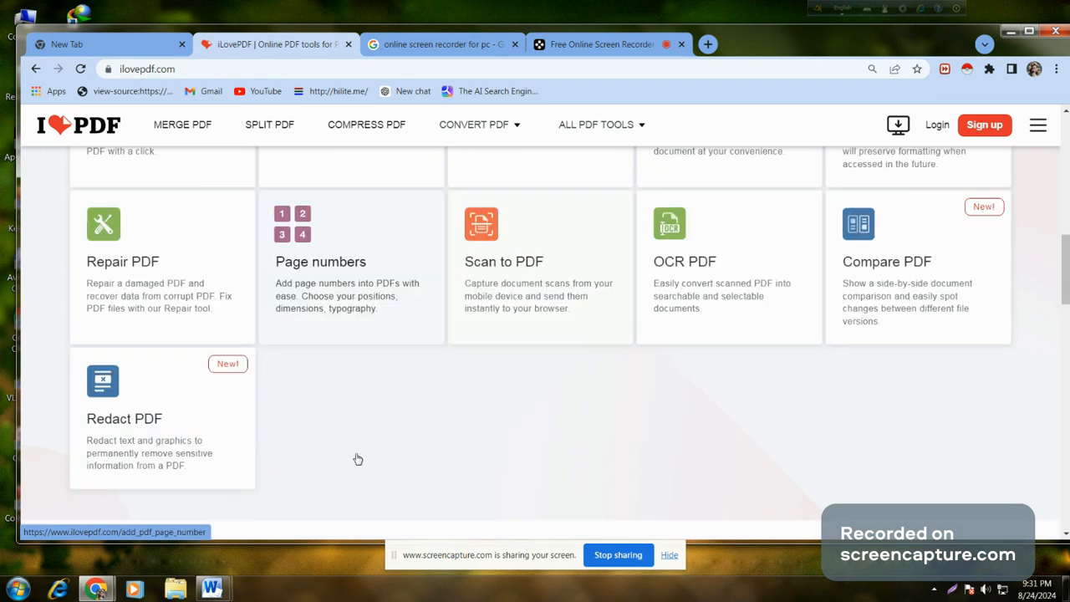
pyautogui.scroll(-1, 357, 458)
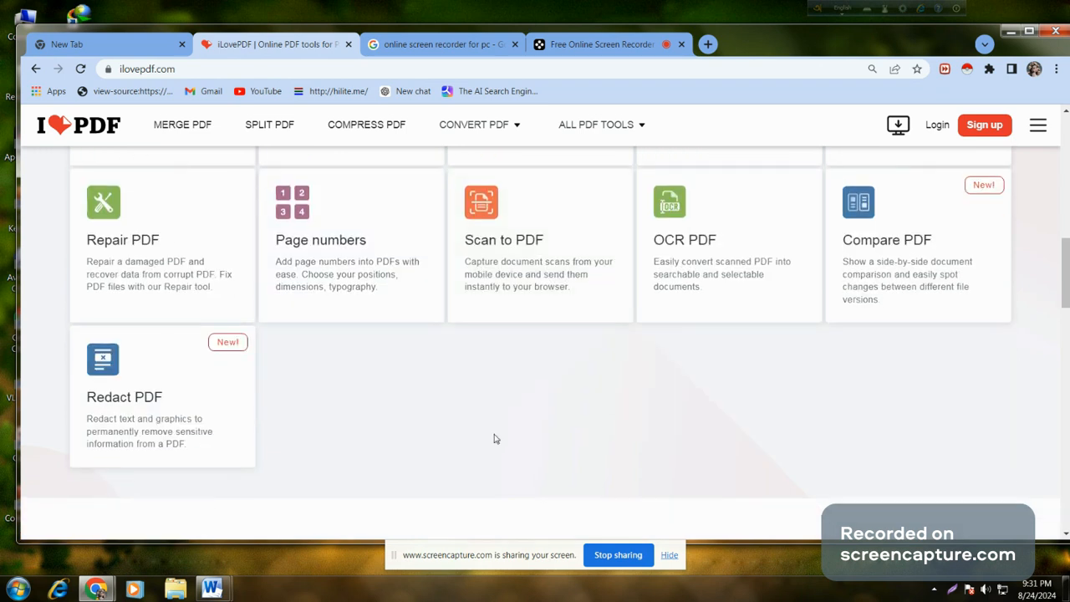
pyautogui.scroll(5, 494, 439)
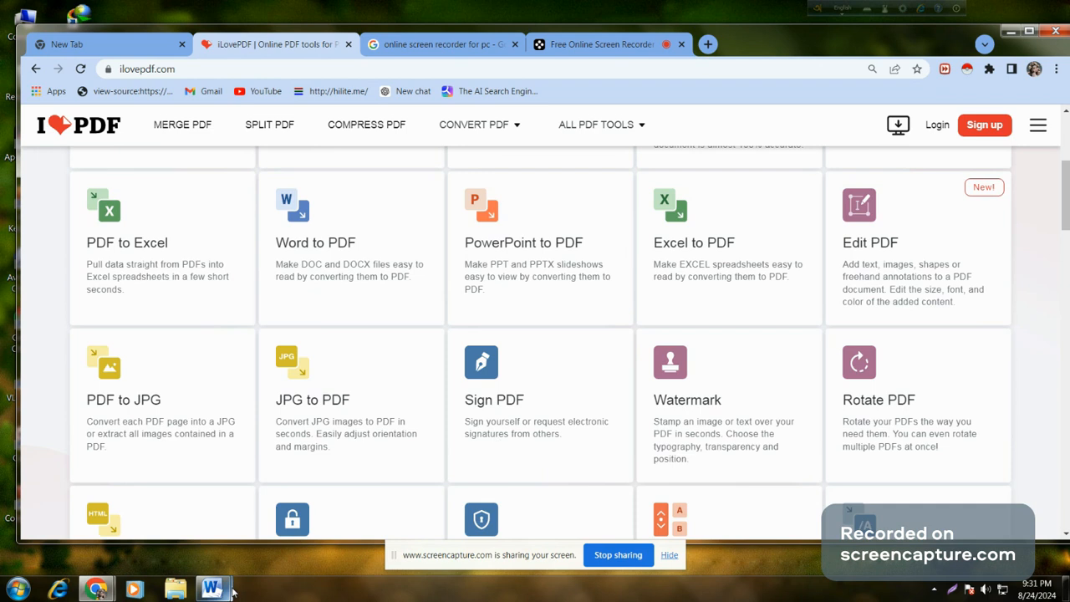
# Step: Bring the ABC Word document window forward from the taskbar
pyautogui.moveTo(232, 591)
pyautogui.click(164, 518)
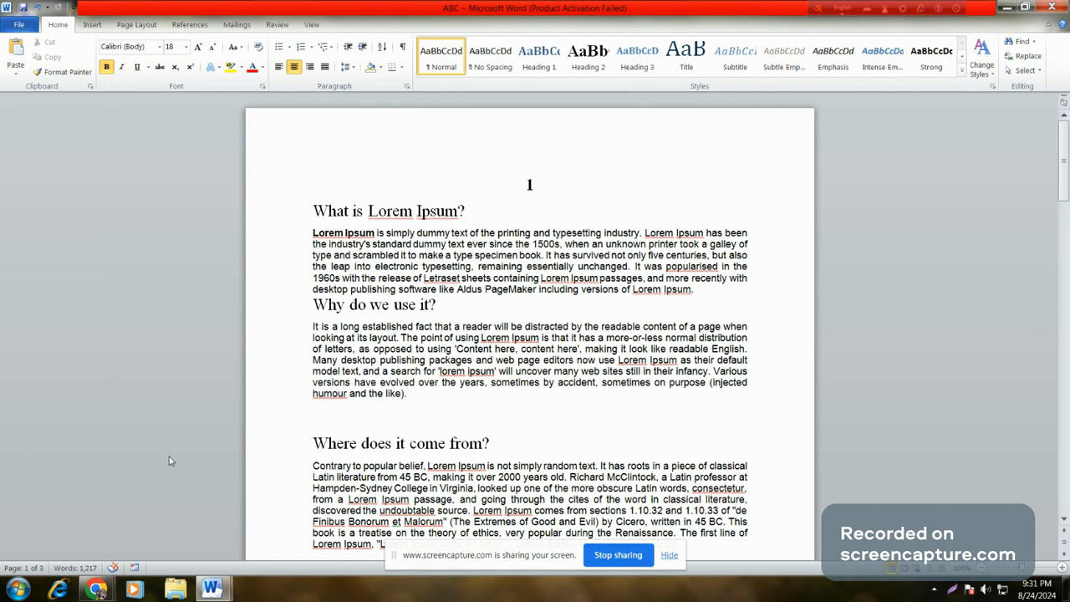
pyautogui.moveTo(214, 588)
# Step: Open Word to PDF in Chrome and upload ABCd from the Documents library
pyautogui.moveTo(98, 591)
pyautogui.click(121, 496)
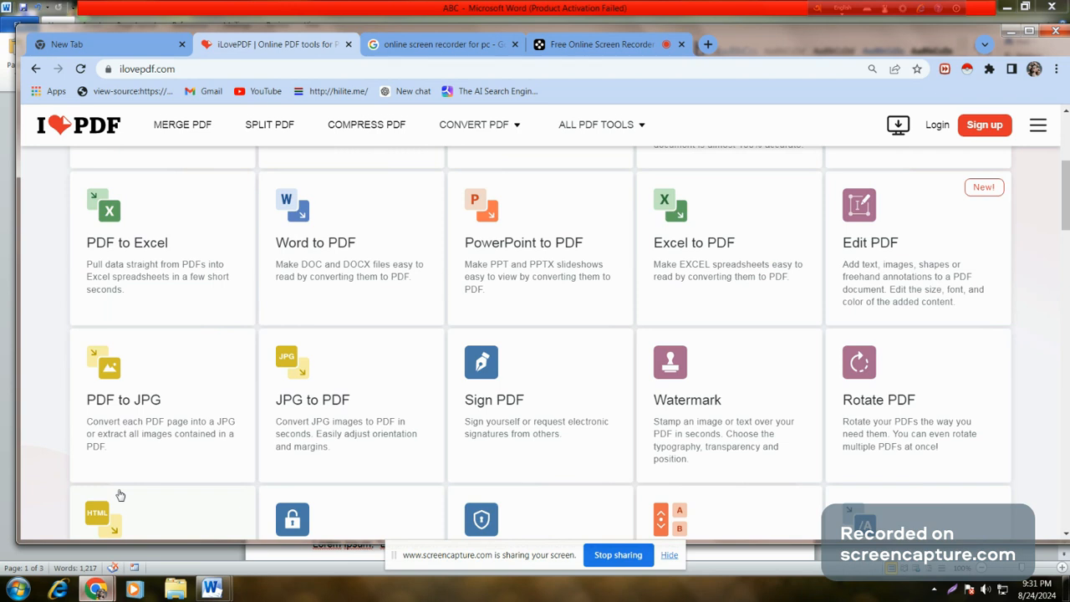
pyautogui.scroll(3, 400, 382)
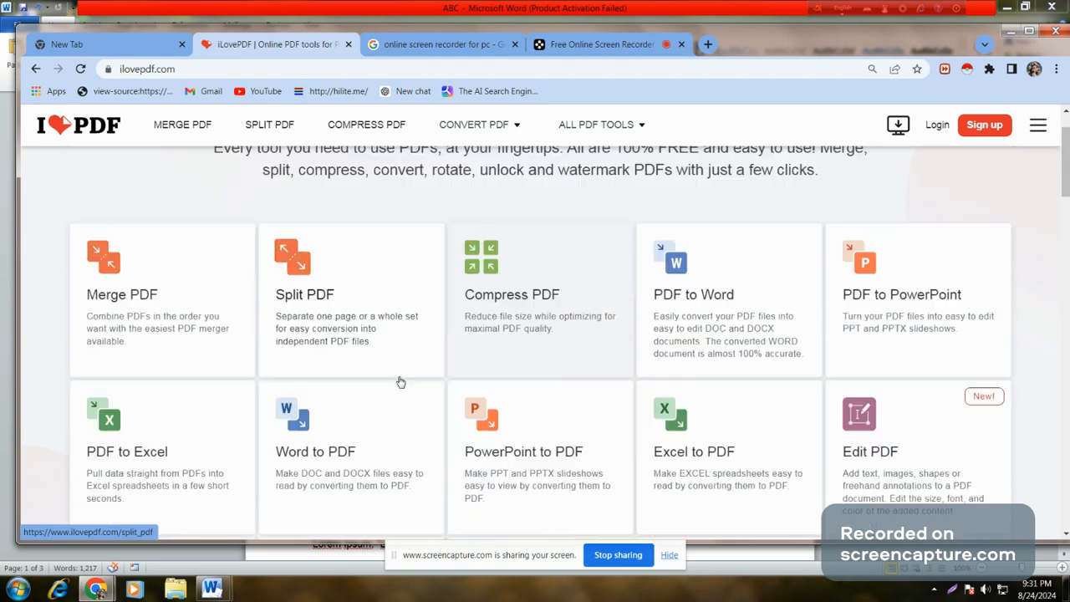
pyautogui.click(315, 428)
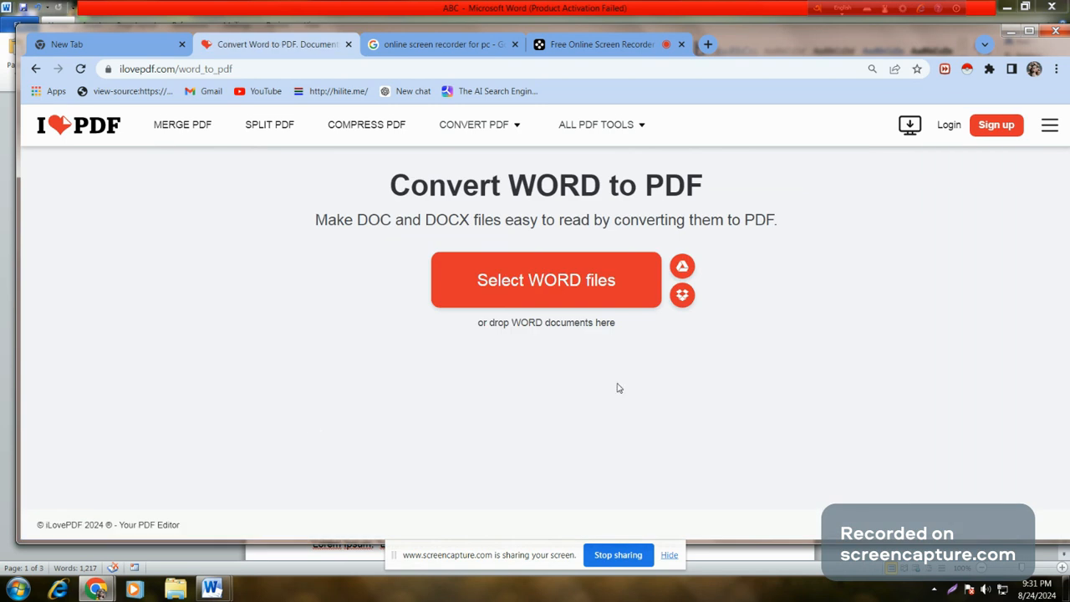
pyautogui.click(578, 279)
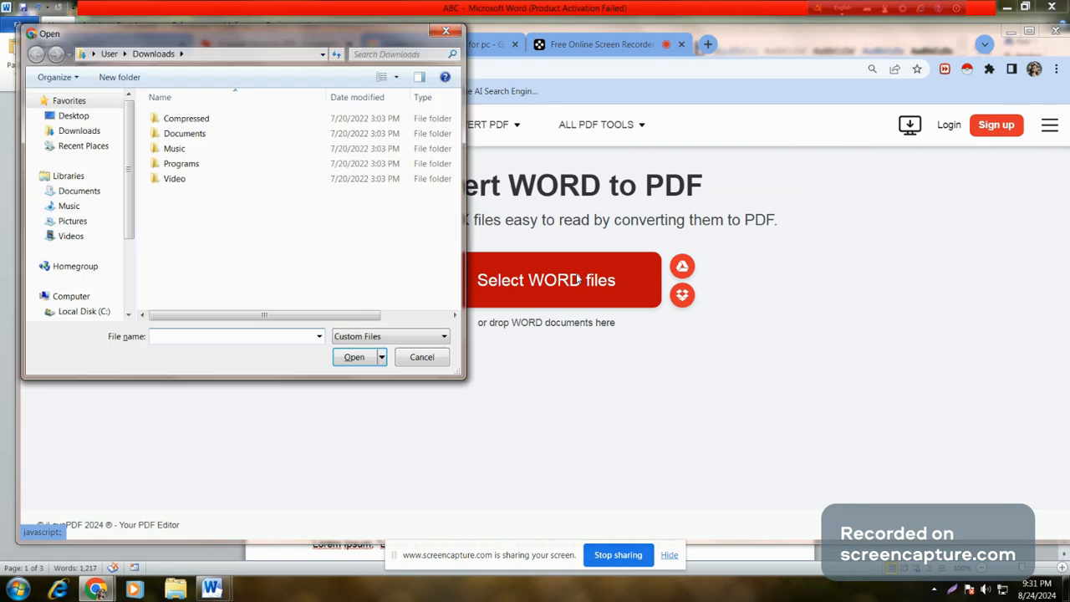
pyautogui.click(77, 192)
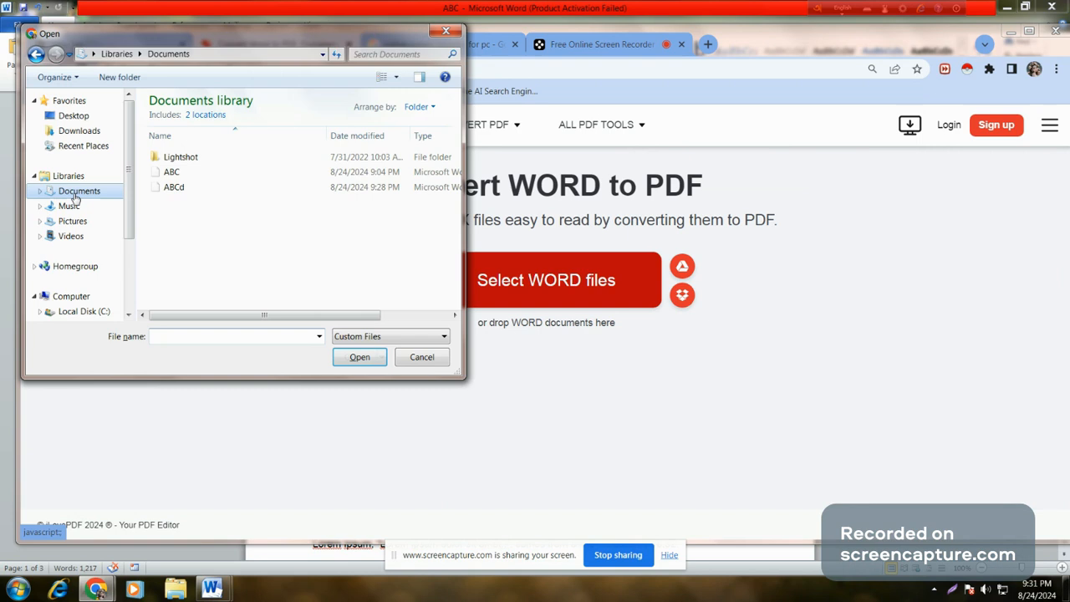
pyautogui.click(176, 188)
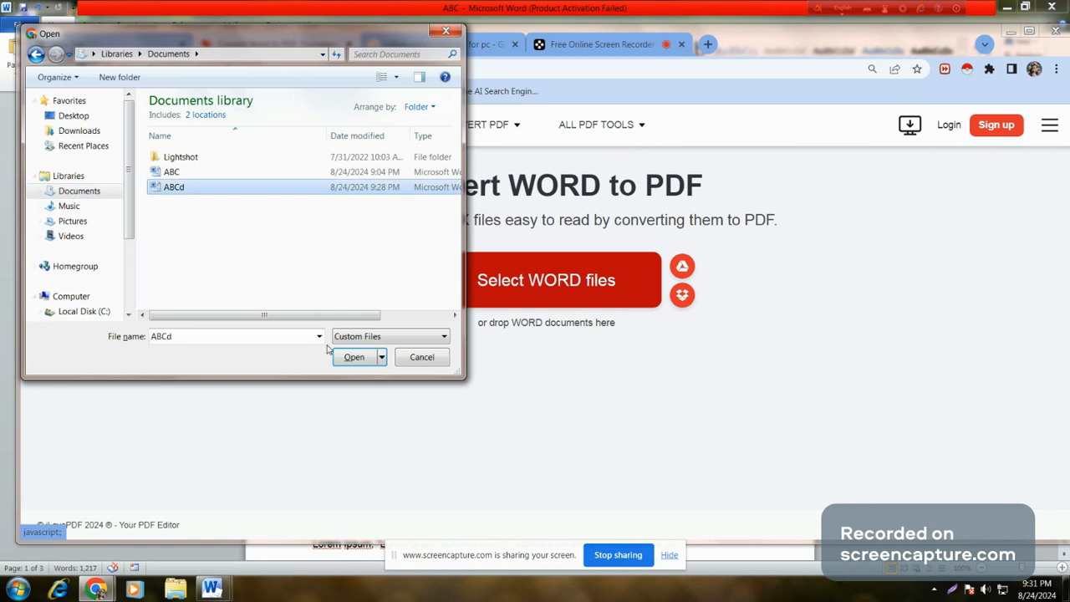
pyautogui.click(353, 358)
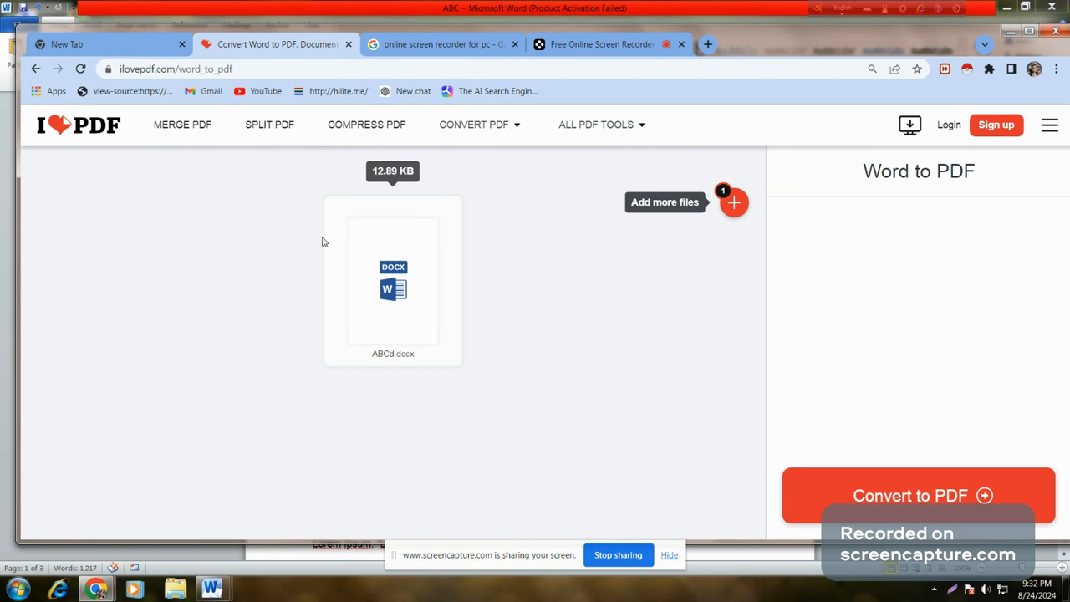
# Step: Convert ABCd.docx to PDF, download ABCd.pdf, review it, then close its preview
pyautogui.click(920, 502)
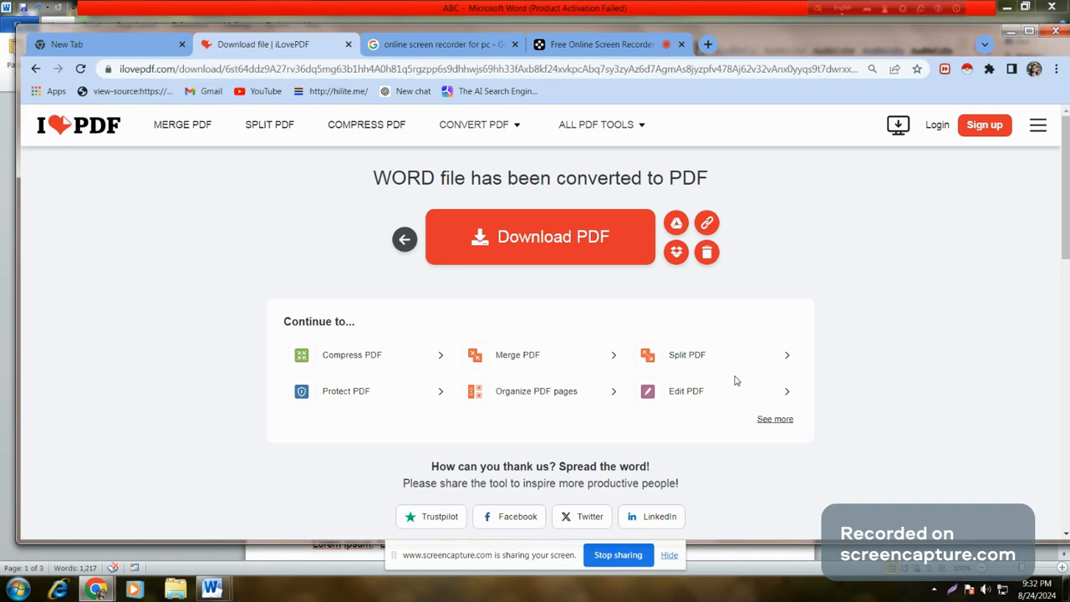
pyautogui.click(548, 228)
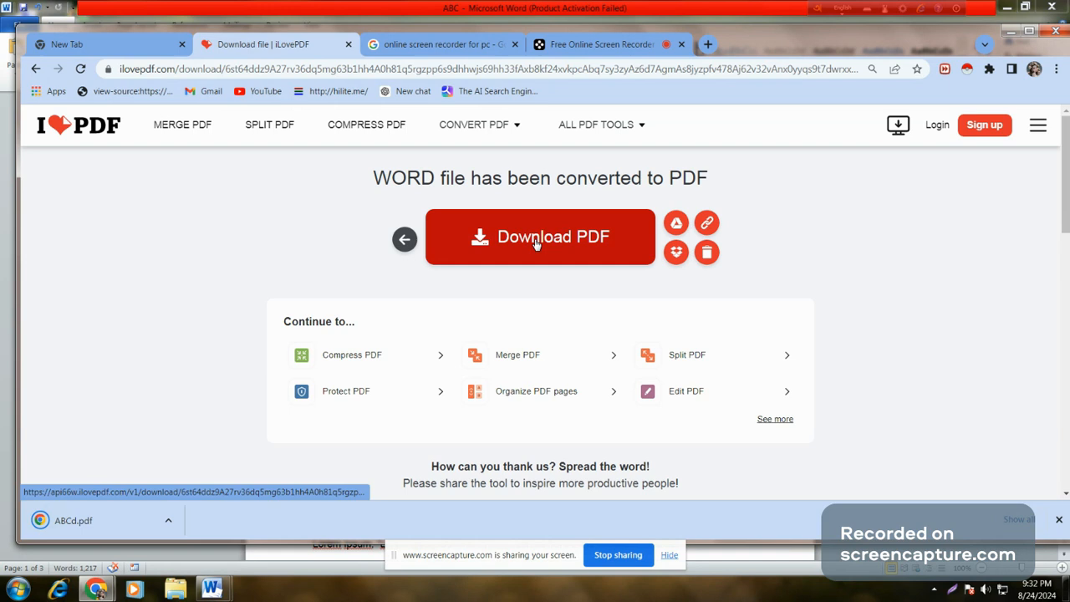
pyautogui.click(98, 523)
pyautogui.click(98, 523)
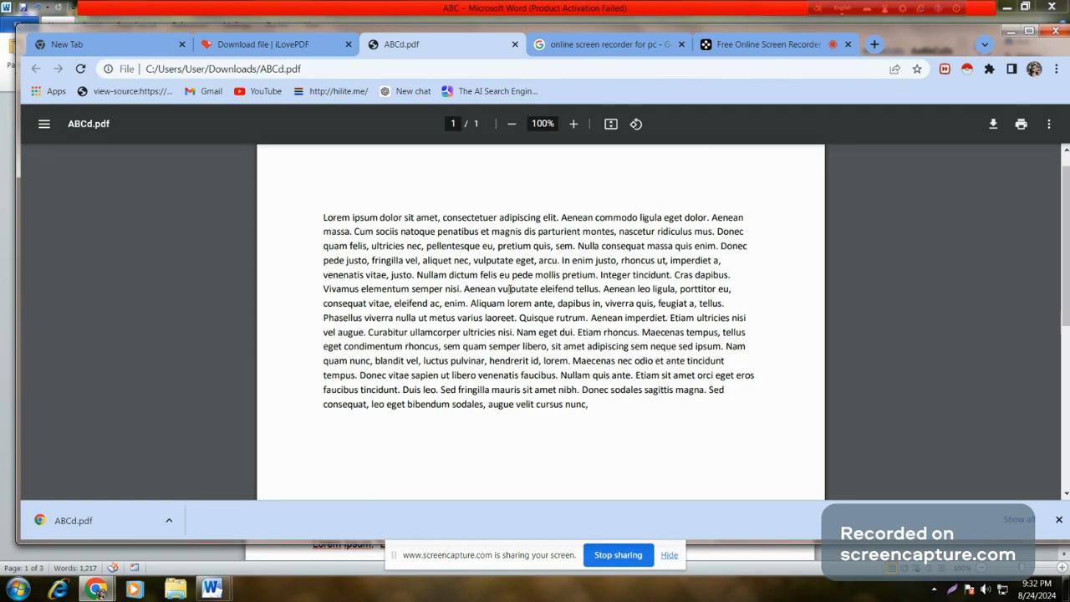
pyautogui.scroll(-2, 505, 308)
pyautogui.scroll(2, 505, 308)
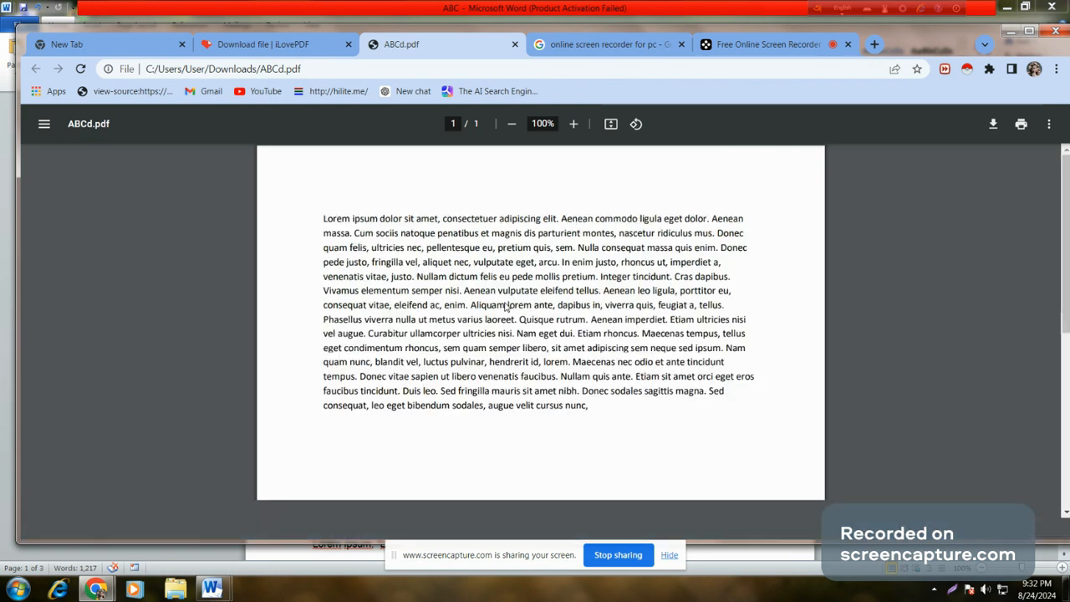
pyautogui.click(515, 44)
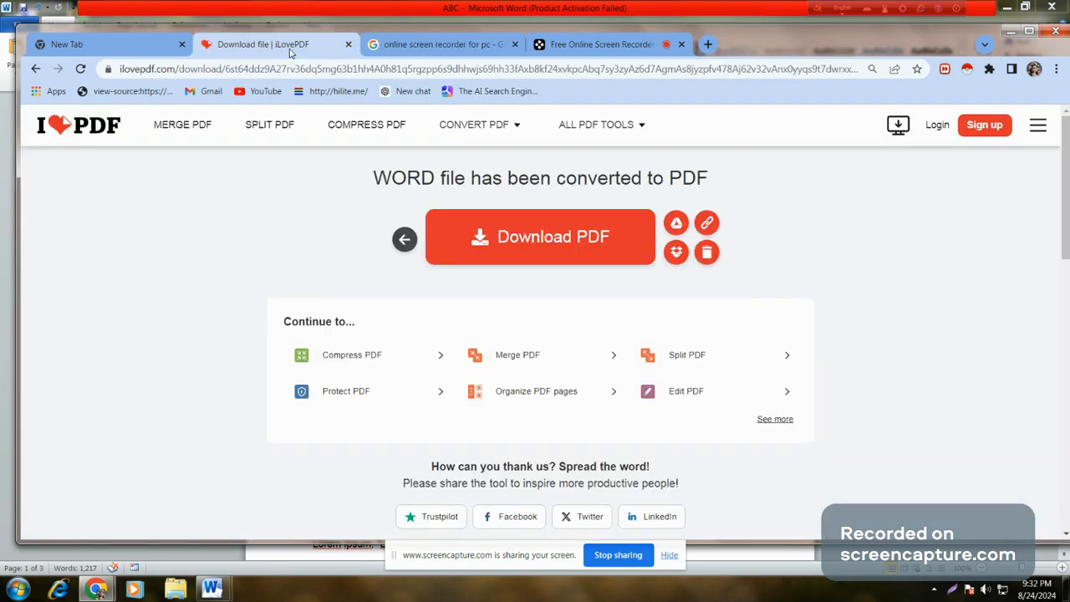
# Step: Load ABC.pdf and ABCd.pdf from Downloads into Merge PDF, ending with ABC.pdf first
pyautogui.click(70, 121)
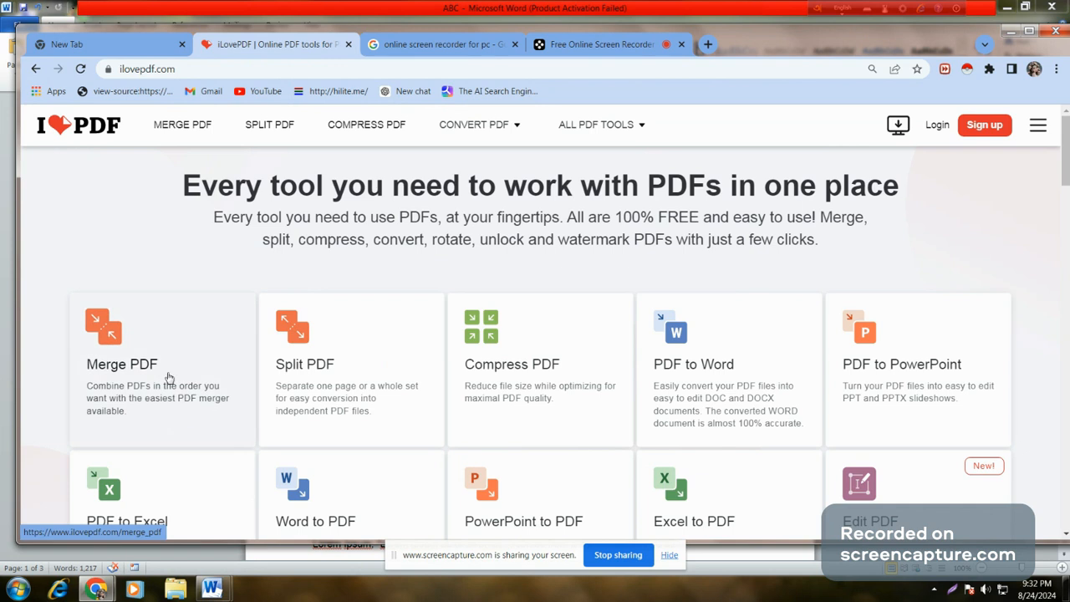
pyautogui.click(129, 368)
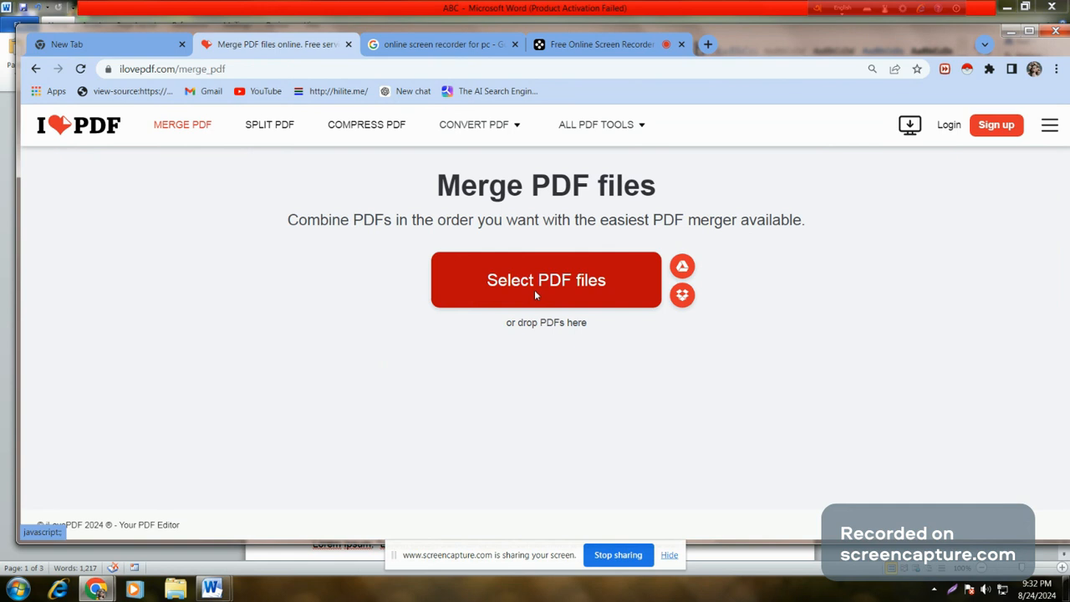
pyautogui.click(534, 289)
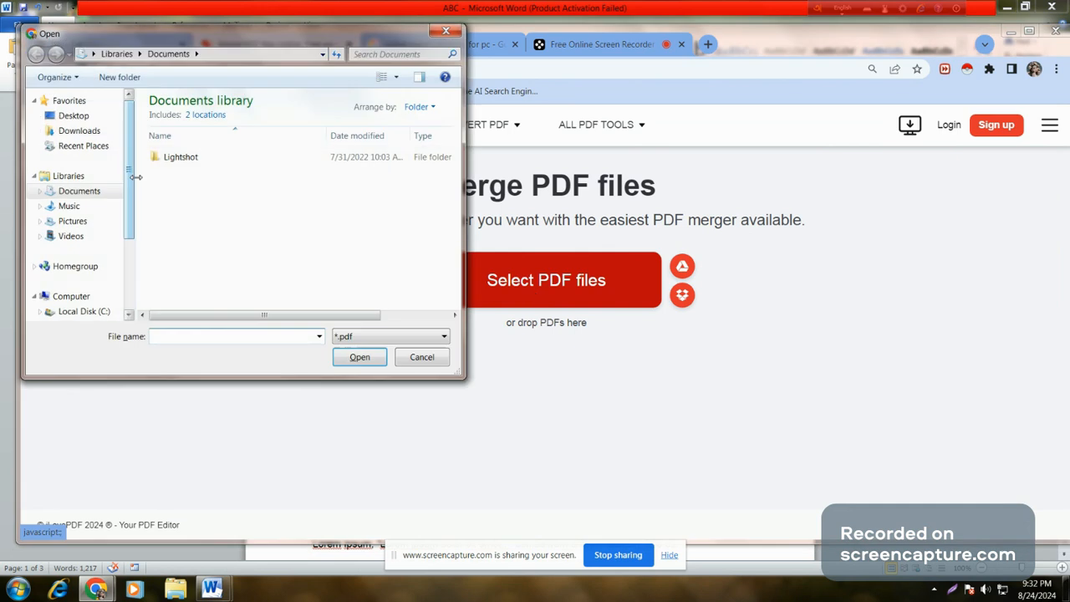
pyautogui.click(80, 131)
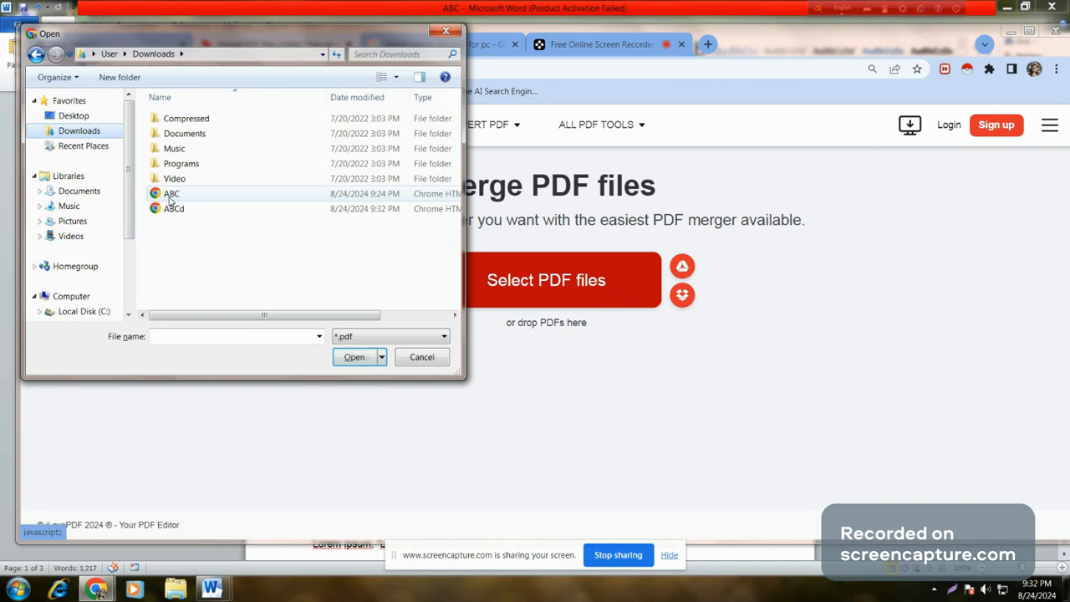
pyautogui.click(177, 195)
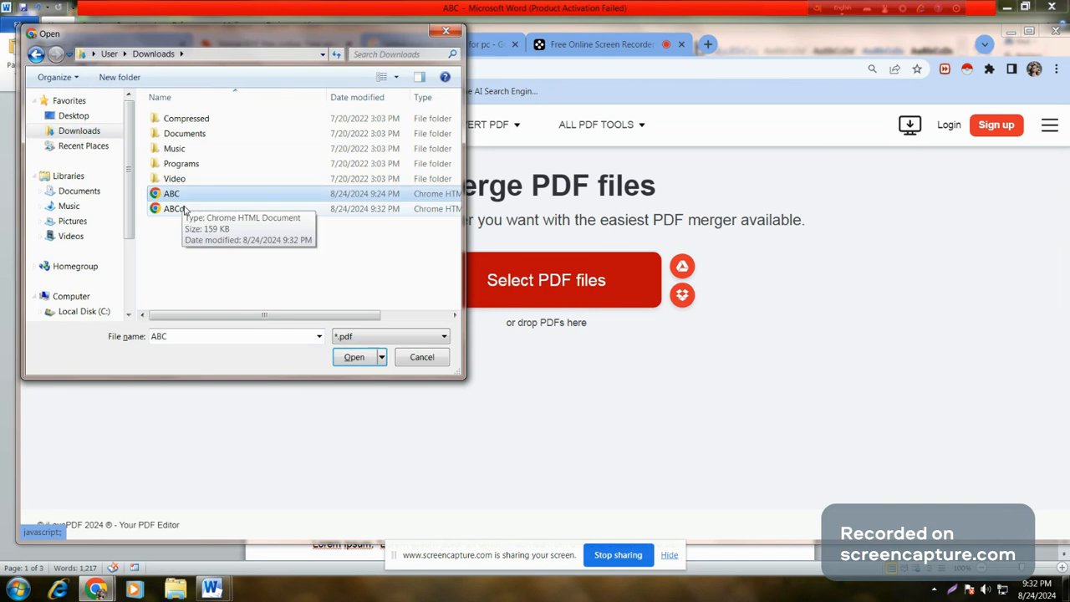
pyautogui.keyDown('ctrl'); pyautogui.click(175, 209); pyautogui.keyUp('ctrl')
pyautogui.click(359, 360)
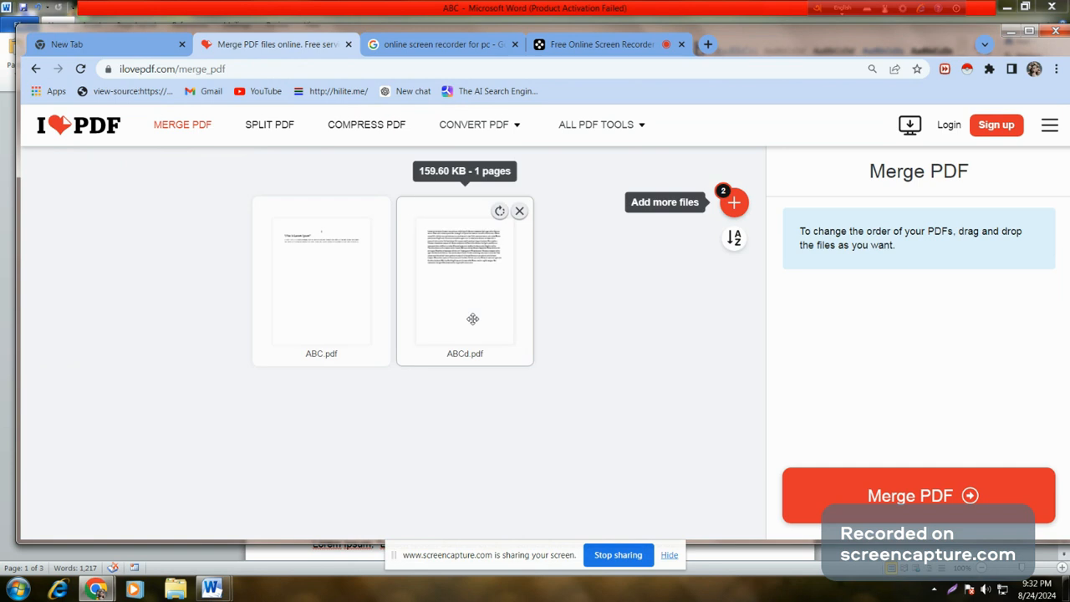
pyautogui.moveTo(472, 318); pyautogui.dragTo(342, 321)
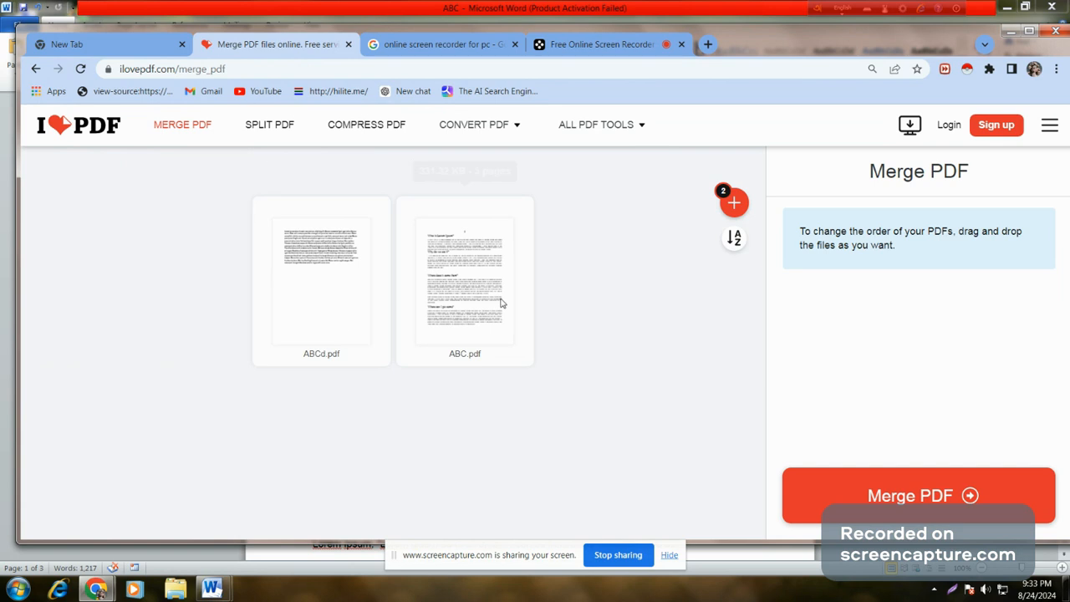
pyautogui.moveTo(501, 303); pyautogui.dragTo(401, 298)
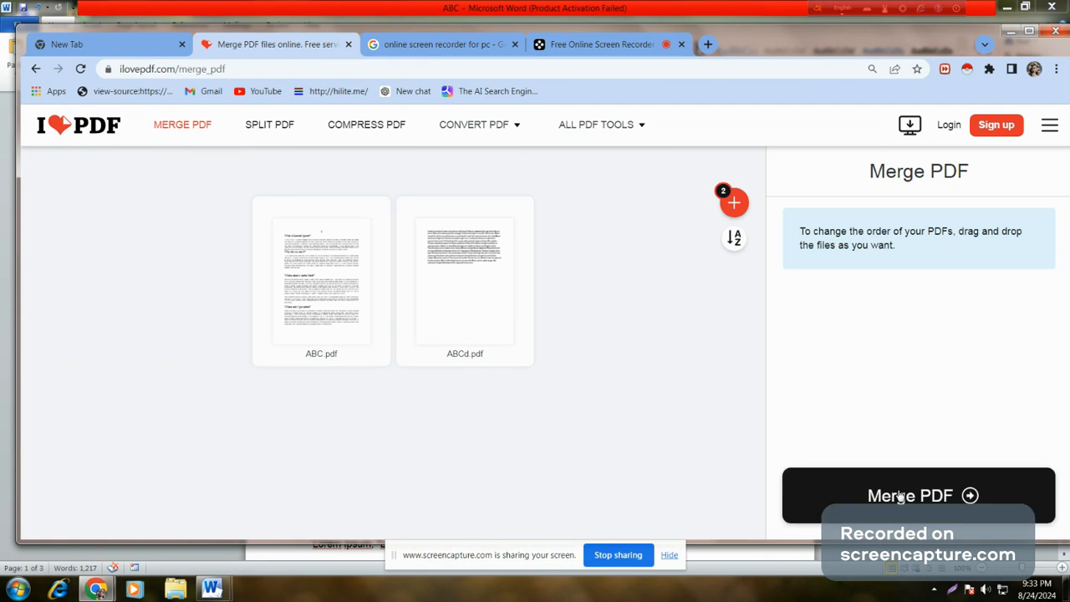
# Step: Merge into ABC_merged.pdf, download it, scroll its four pages, then close it
pyautogui.click(900, 496)
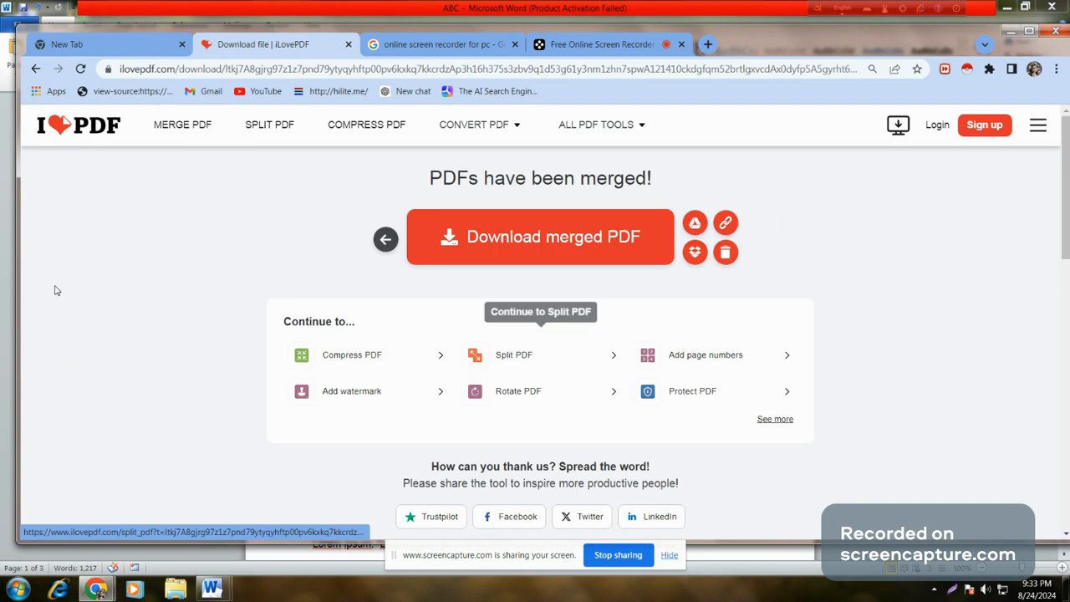
pyautogui.click(583, 254)
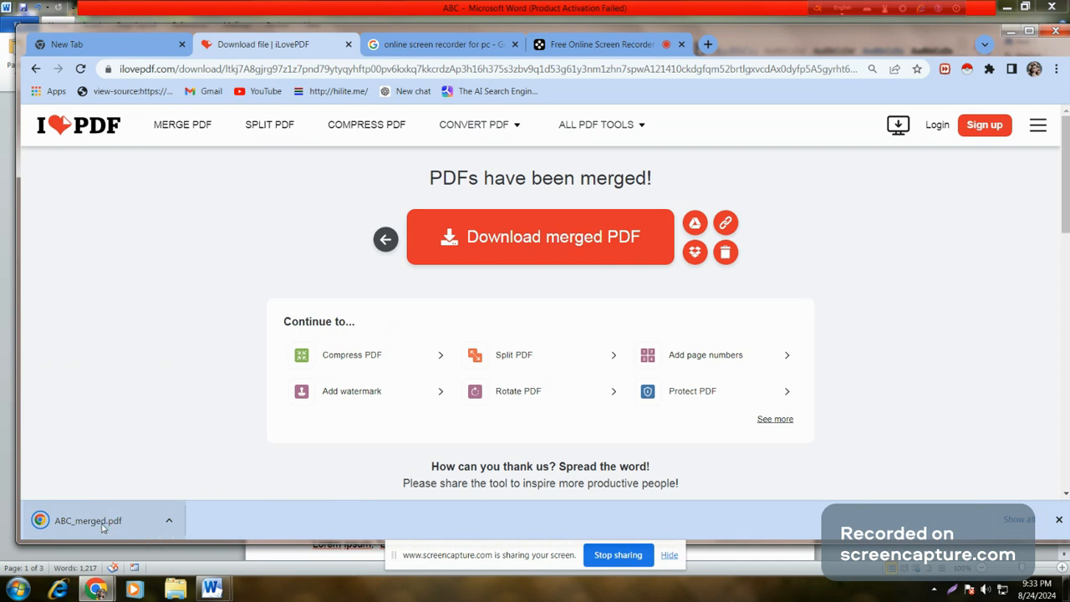
pyautogui.click(88, 521)
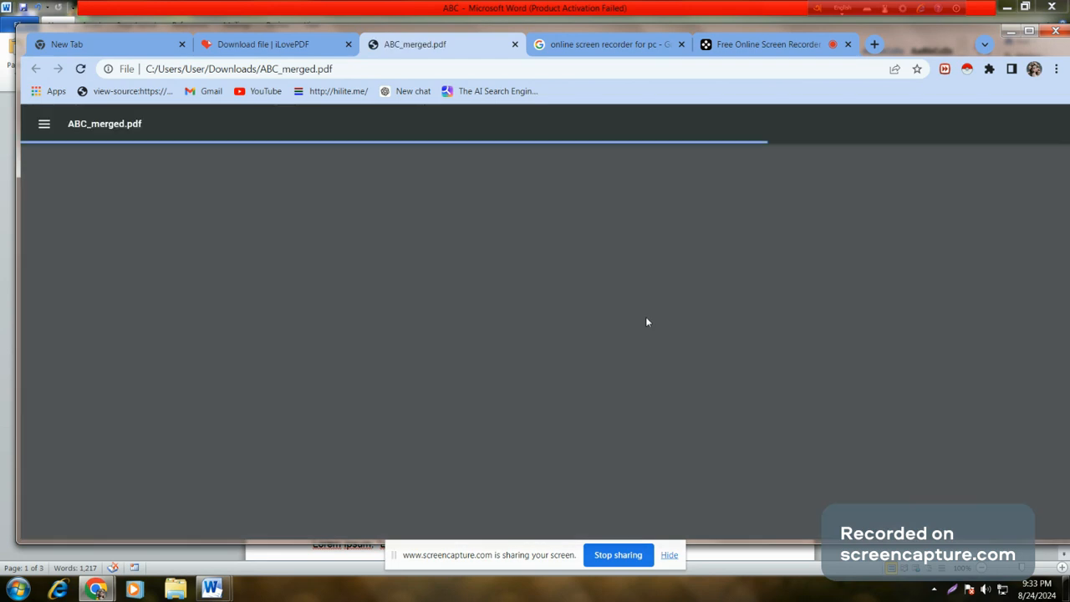
pyautogui.scroll(-5, 600, 443)
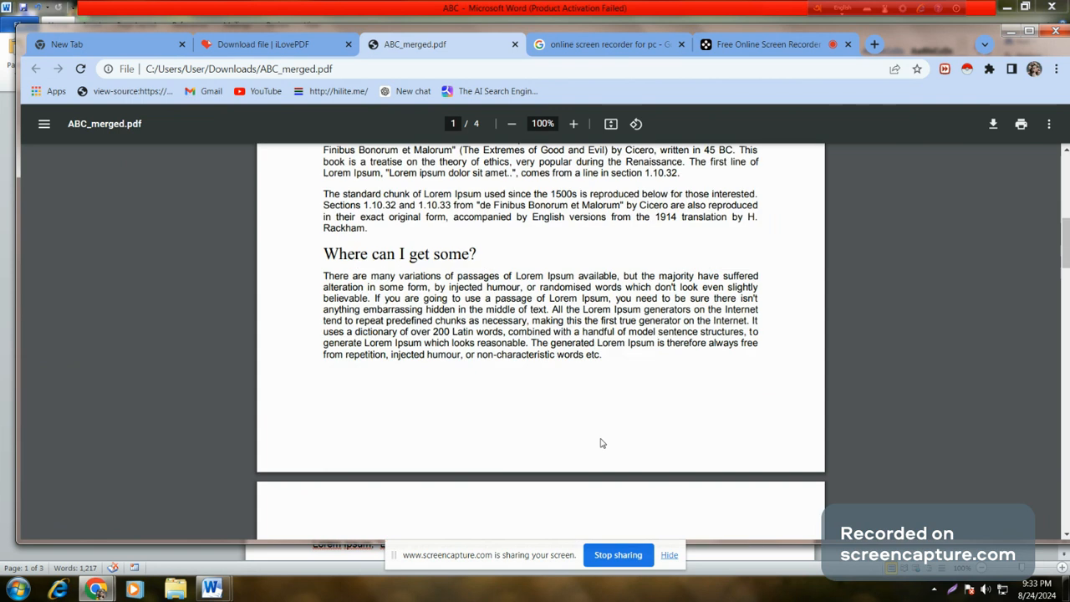
pyautogui.scroll(-10, 600, 443)
pyautogui.scroll(-1, 601, 443)
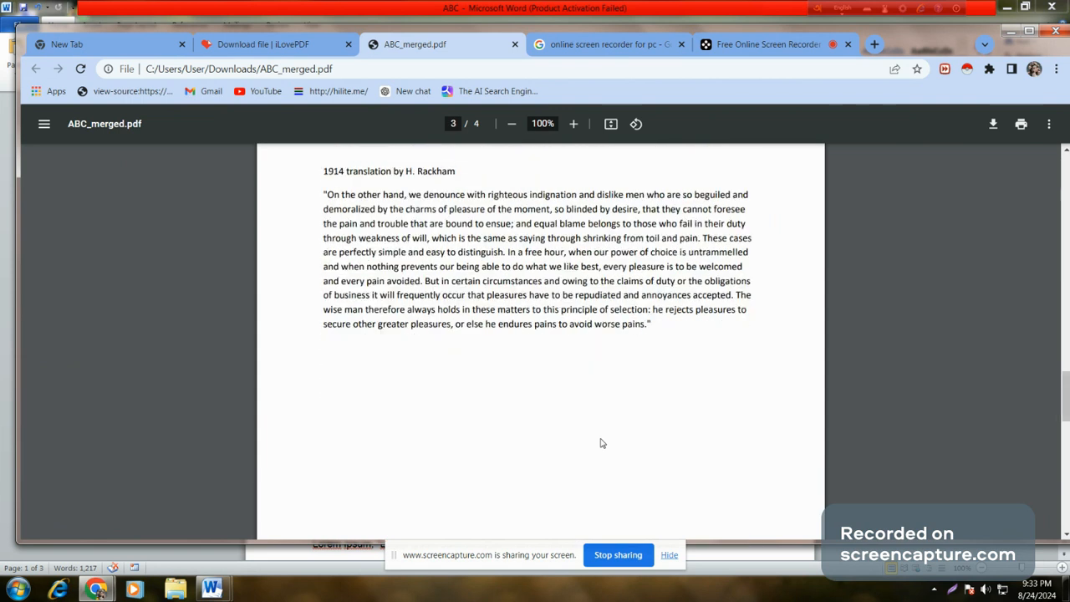
pyautogui.scroll(-5, 600, 442)
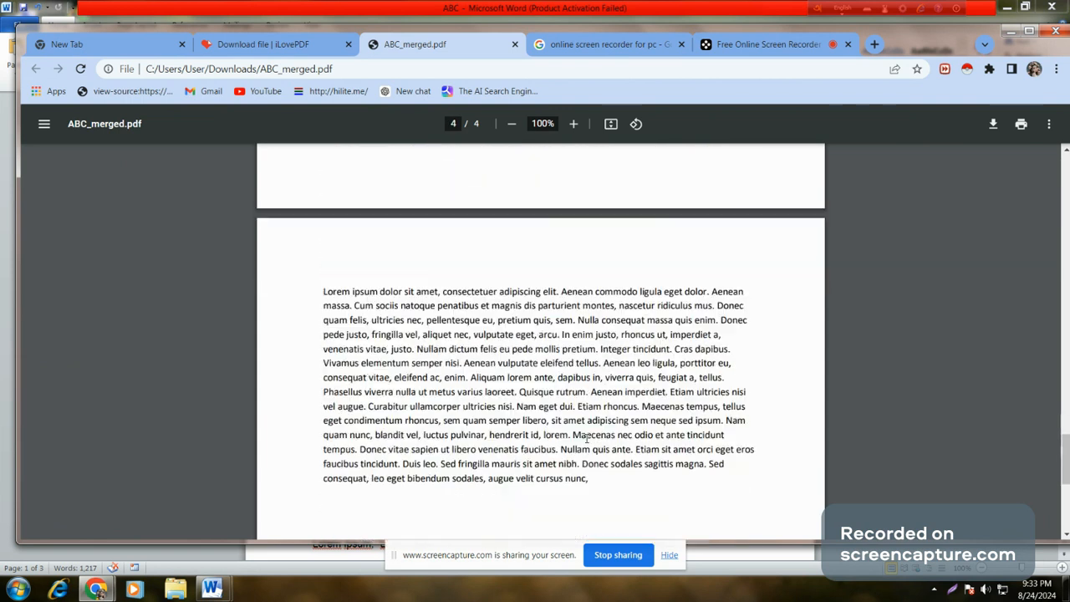
pyautogui.scroll(-1, 587, 437)
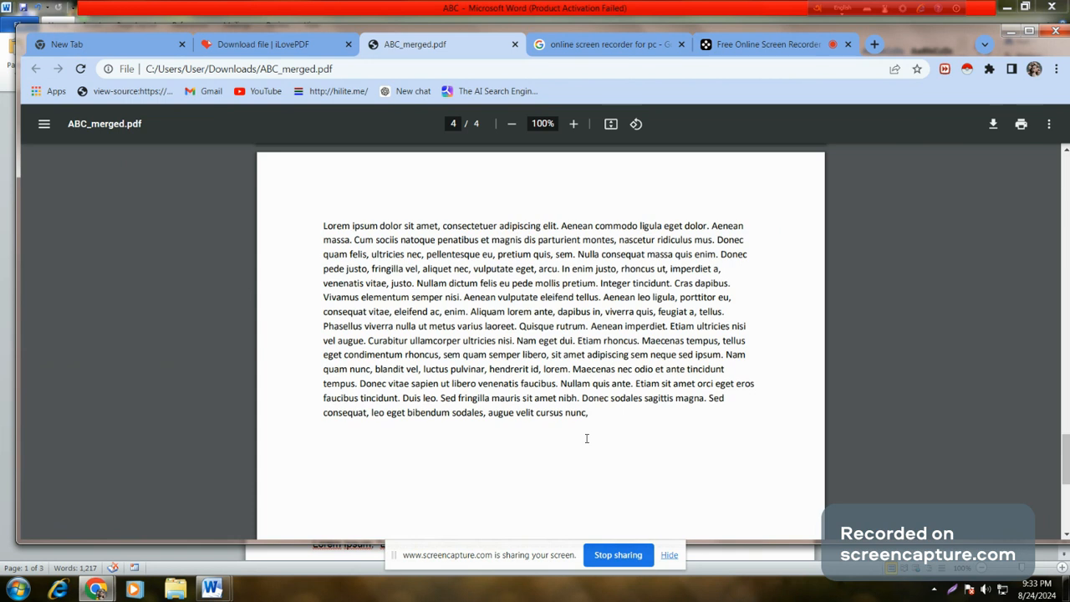
pyautogui.click(513, 44)
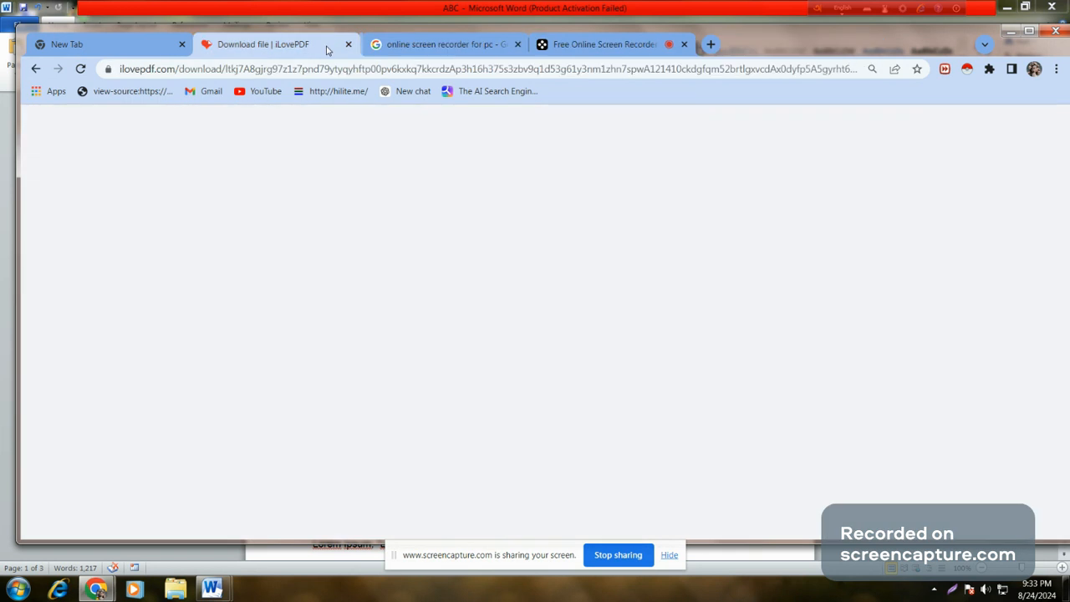
# Step: Open the Split PDF tool and load ABC.pdf from Downloads
pyautogui.click(74, 132)
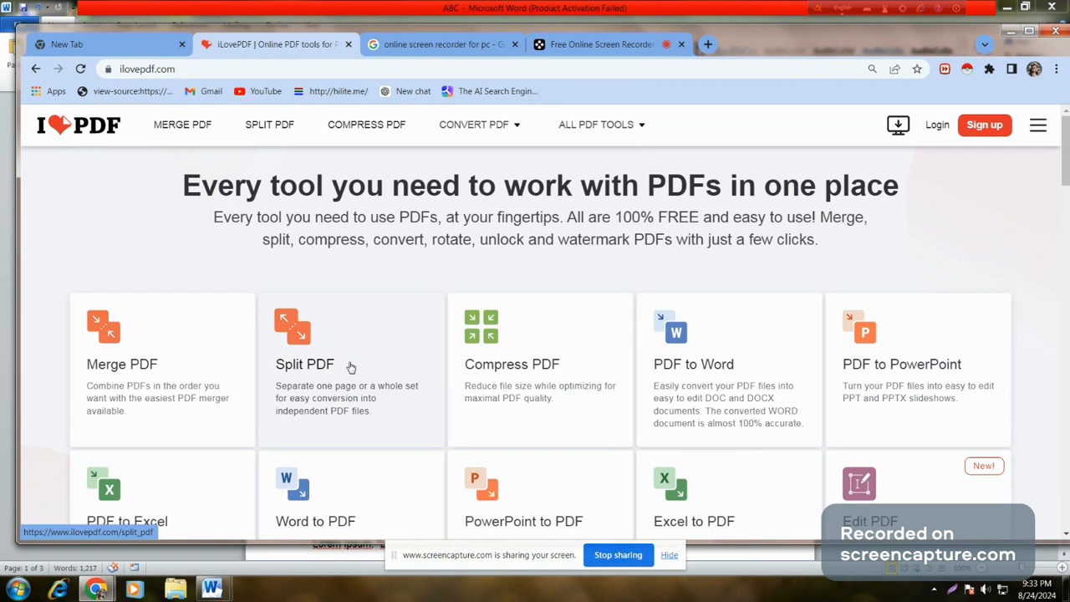
pyautogui.click(351, 368)
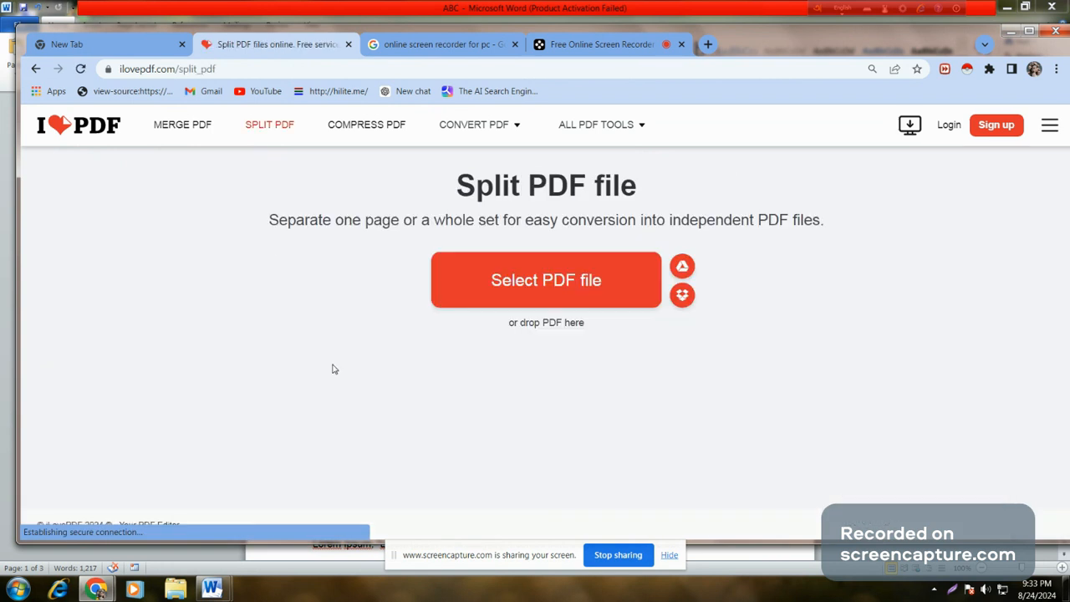
pyautogui.click(542, 289)
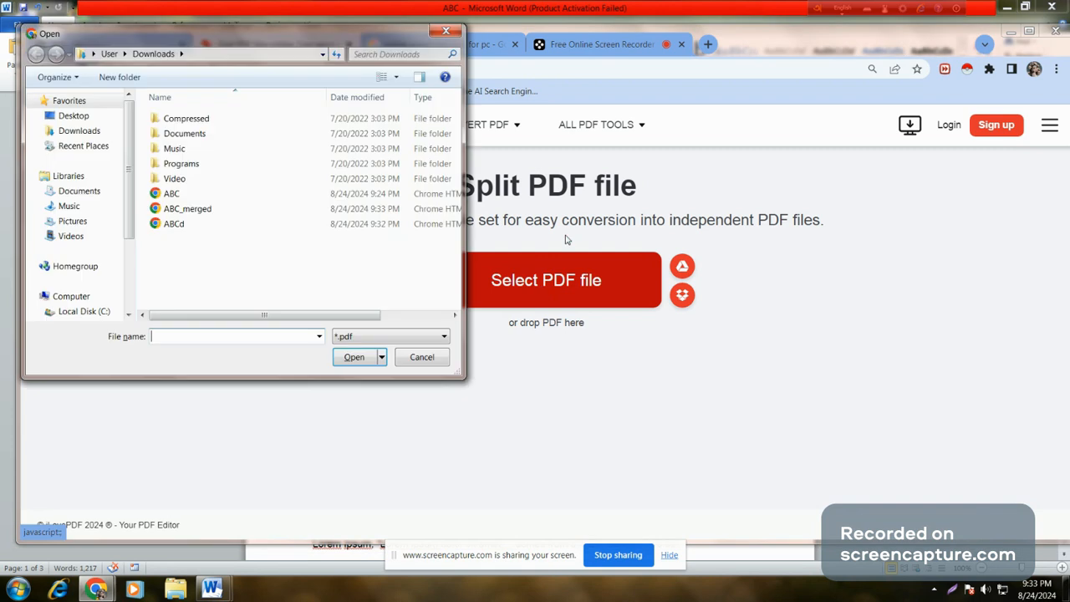
pyautogui.click(205, 195)
pyautogui.click(353, 358)
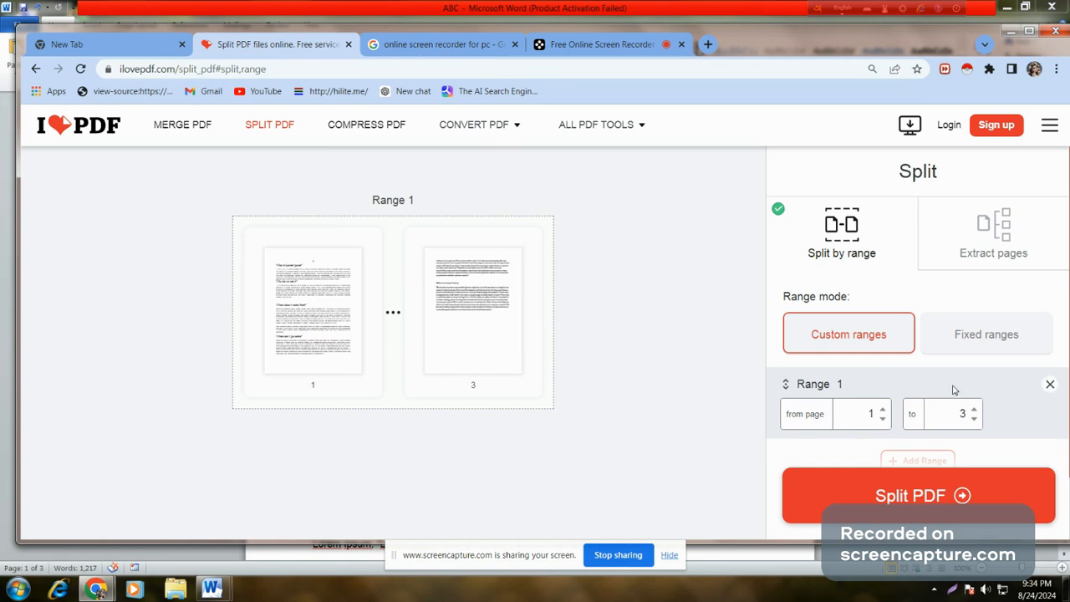
# Step: Split ABC.pdf to pages 1–2, download ABC-1-2.pdf and open it
pyautogui.click(975, 419)
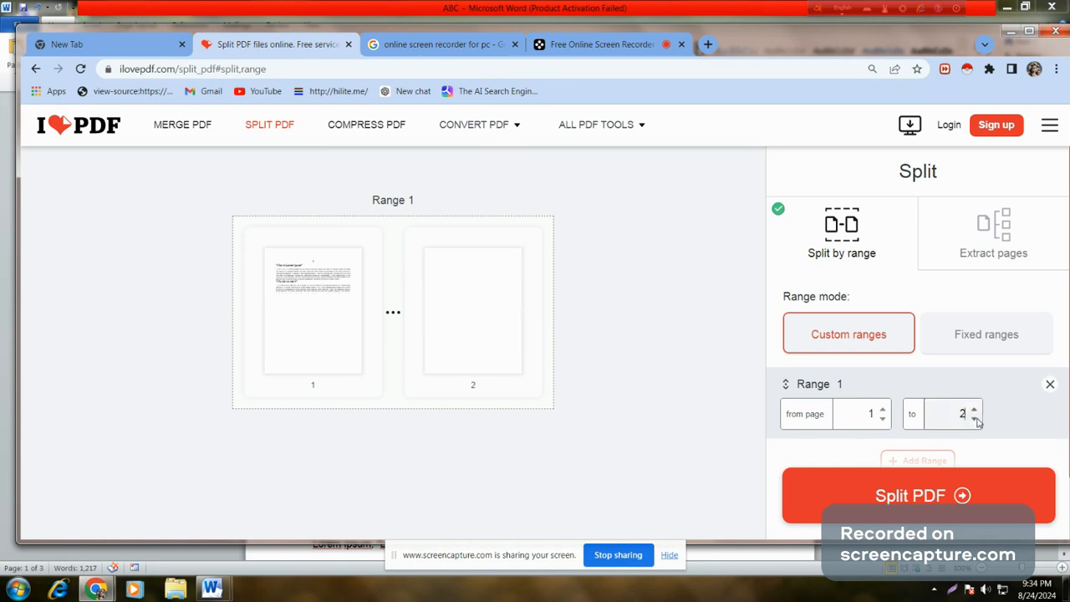
pyautogui.click(909, 496)
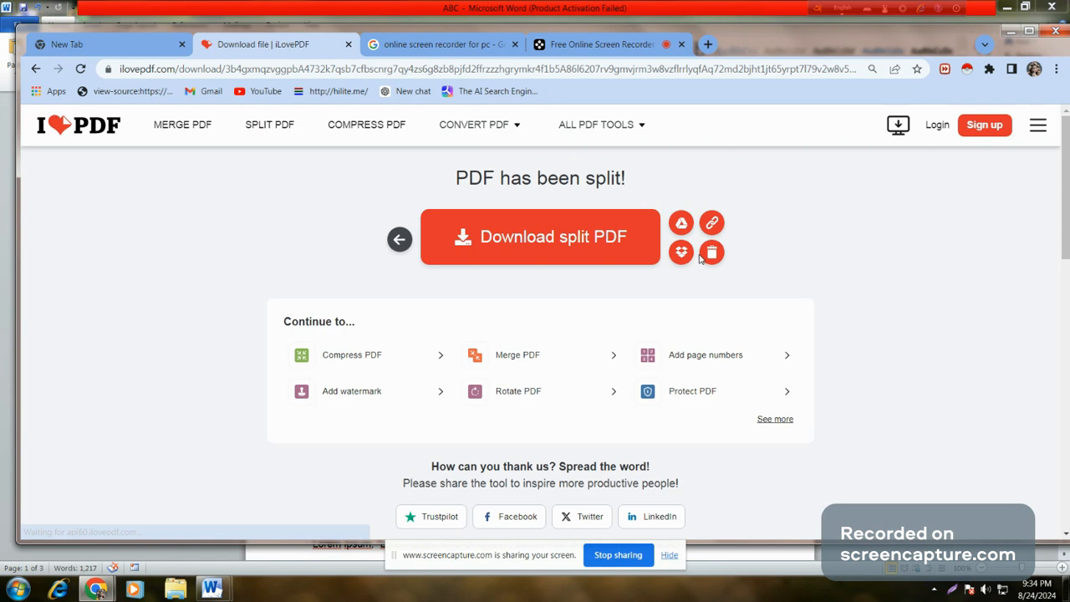
pyautogui.click(549, 241)
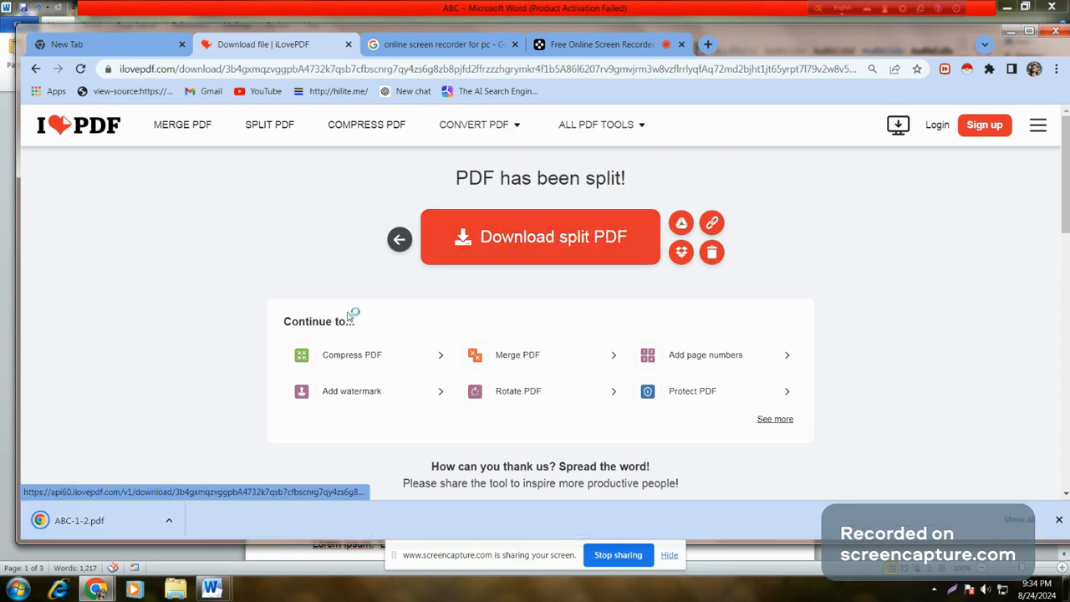
pyautogui.click(99, 523)
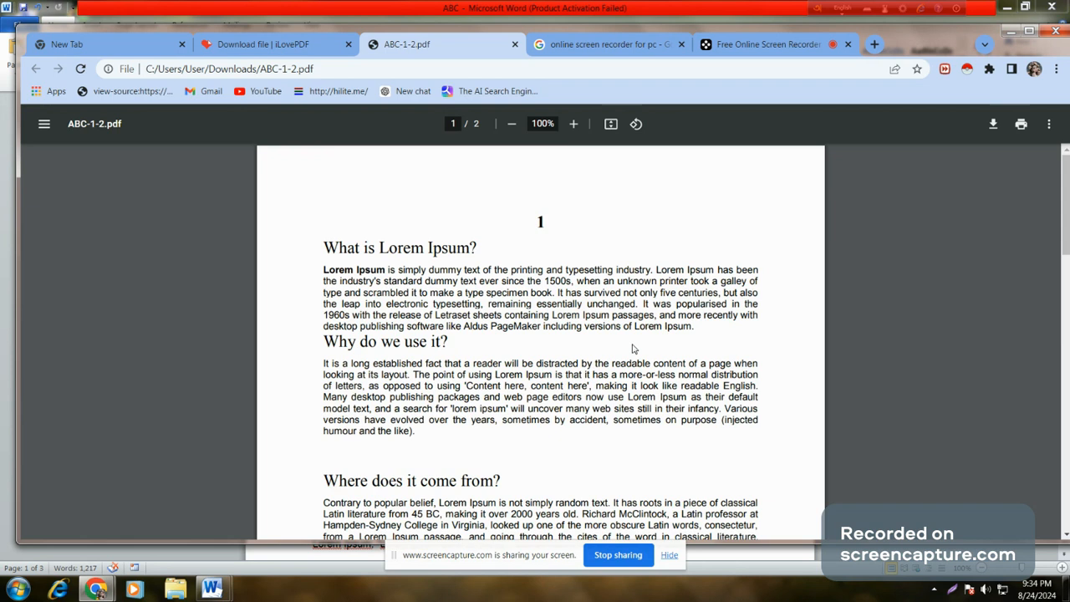
# Step: Scroll through both pages of ABC-1-2.pdf, then switch back to the iLovePDF tab
pyautogui.scroll(-4, 633, 349)
pyautogui.scroll(-10, 648, 382)
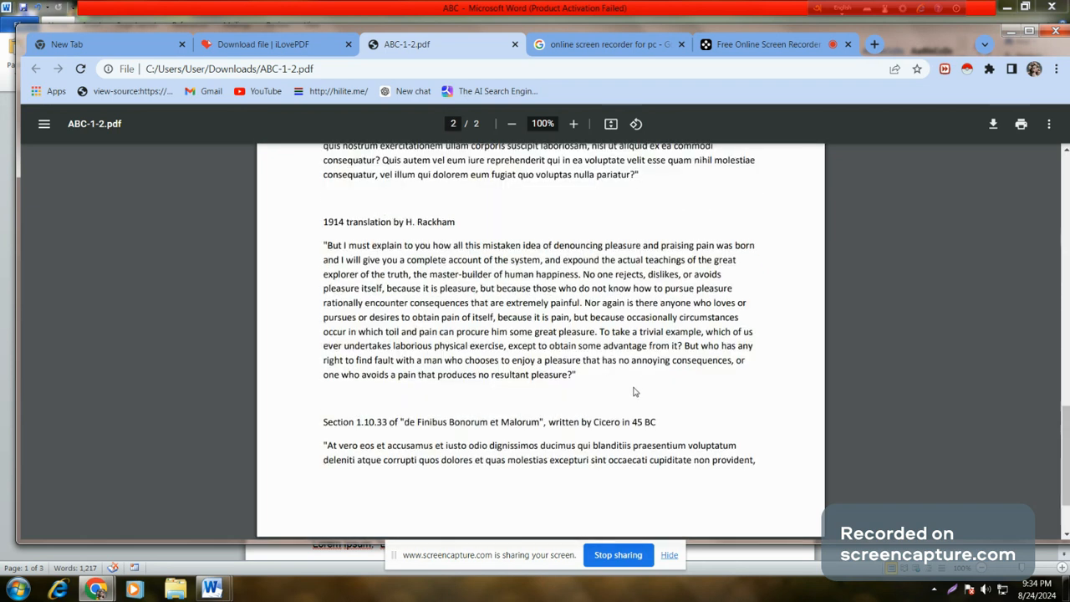
pyautogui.scroll(10, 634, 391)
pyautogui.click(309, 41)
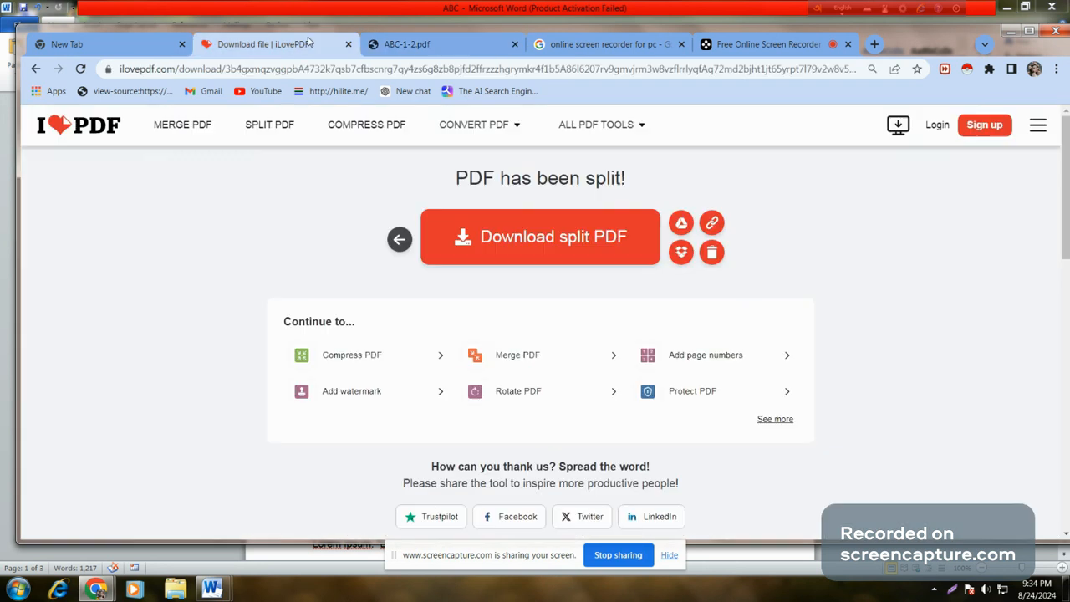
# Step: Return to the iLovePDF home page and open the Protect PDF tool from the tool grid
pyautogui.click(93, 132)
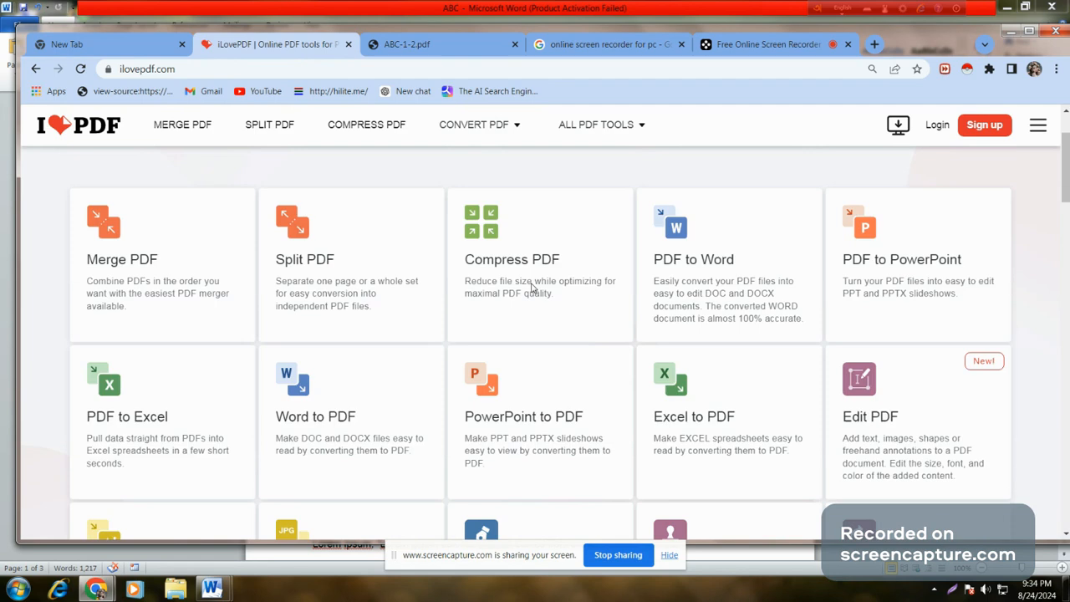
pyautogui.scroll(-2, 531, 287)
pyautogui.scroll(-2, 532, 288)
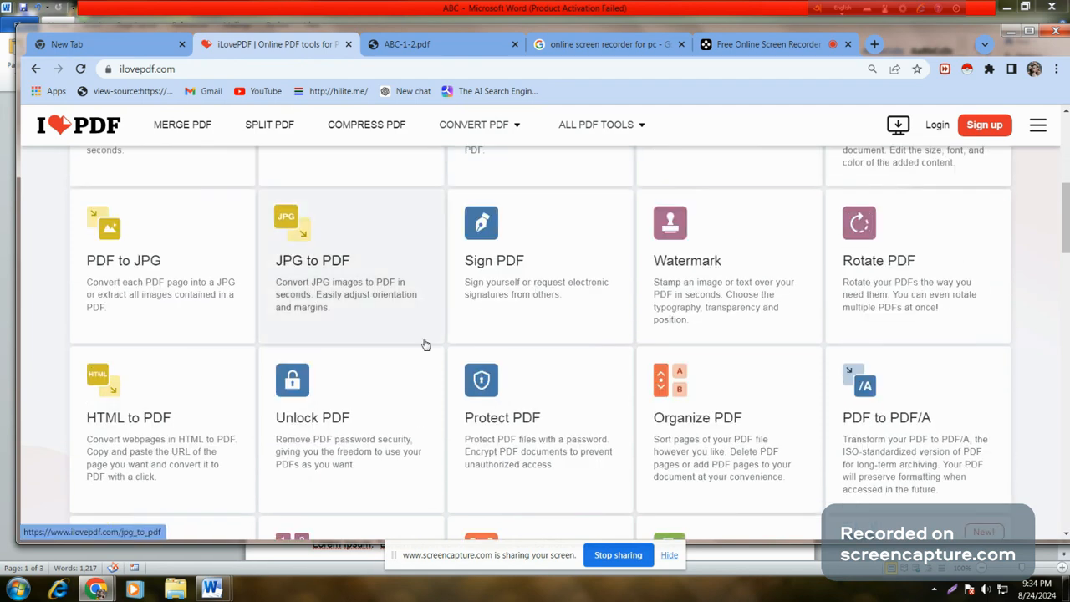
pyautogui.click(543, 395)
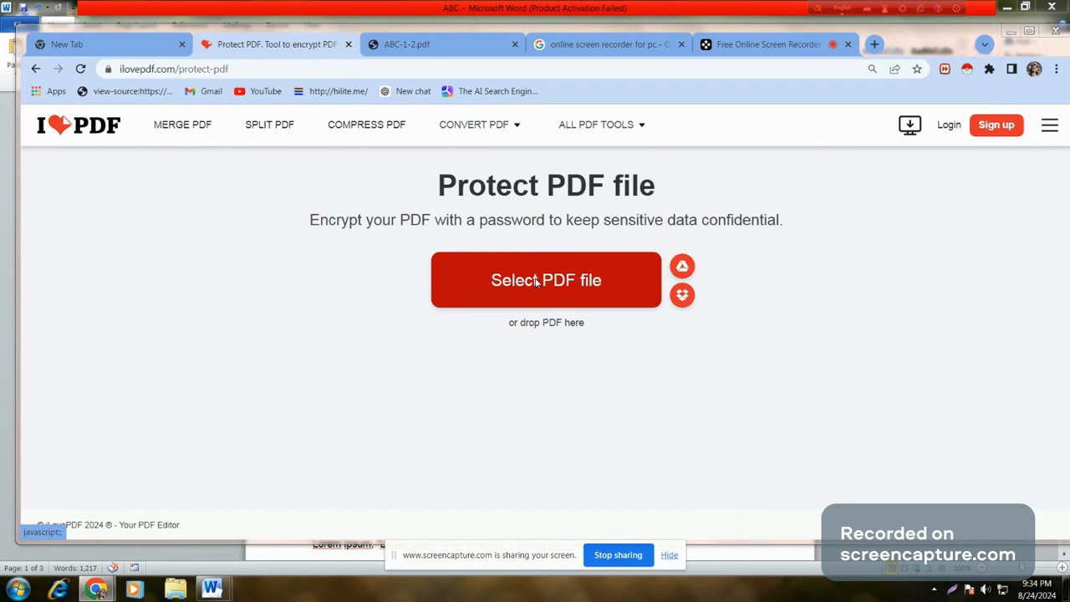
# Step: Load the ABC PDF file into the Protect PDF tool
pyautogui.click(537, 283)
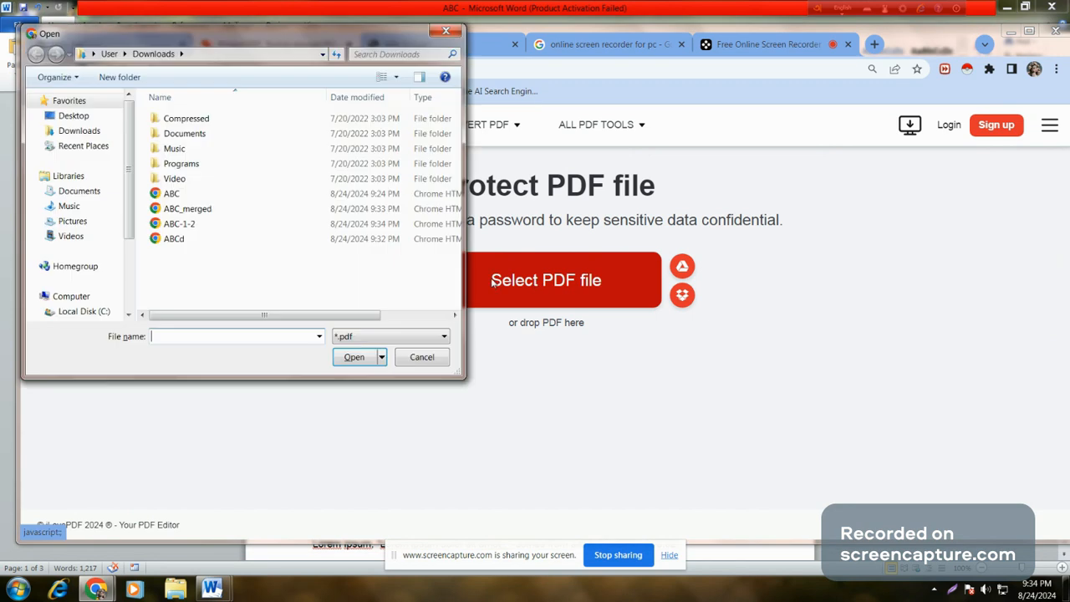
pyautogui.click(176, 195)
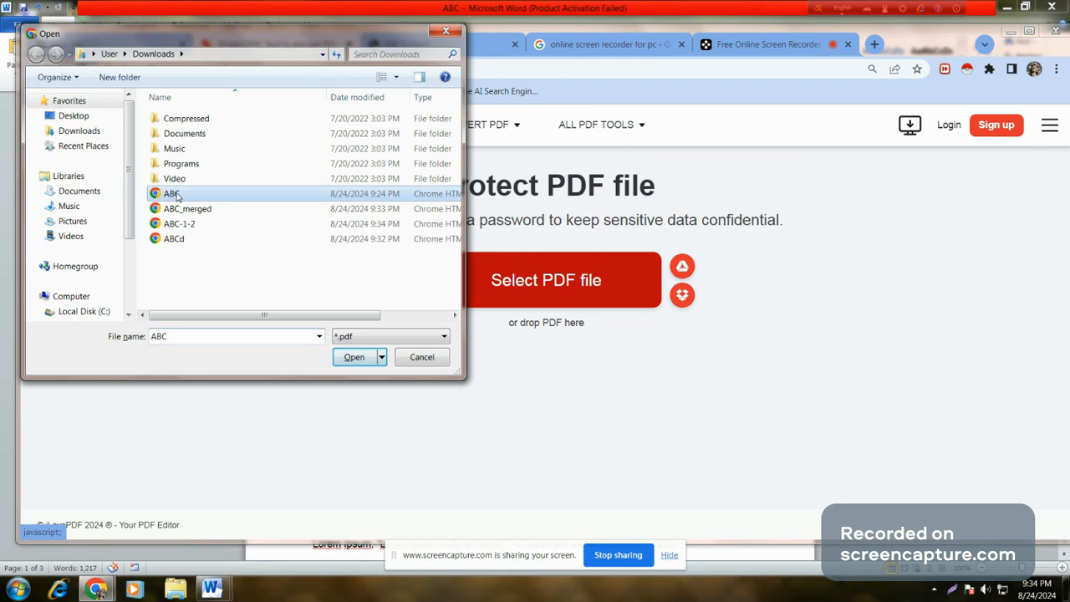
pyautogui.click(348, 360)
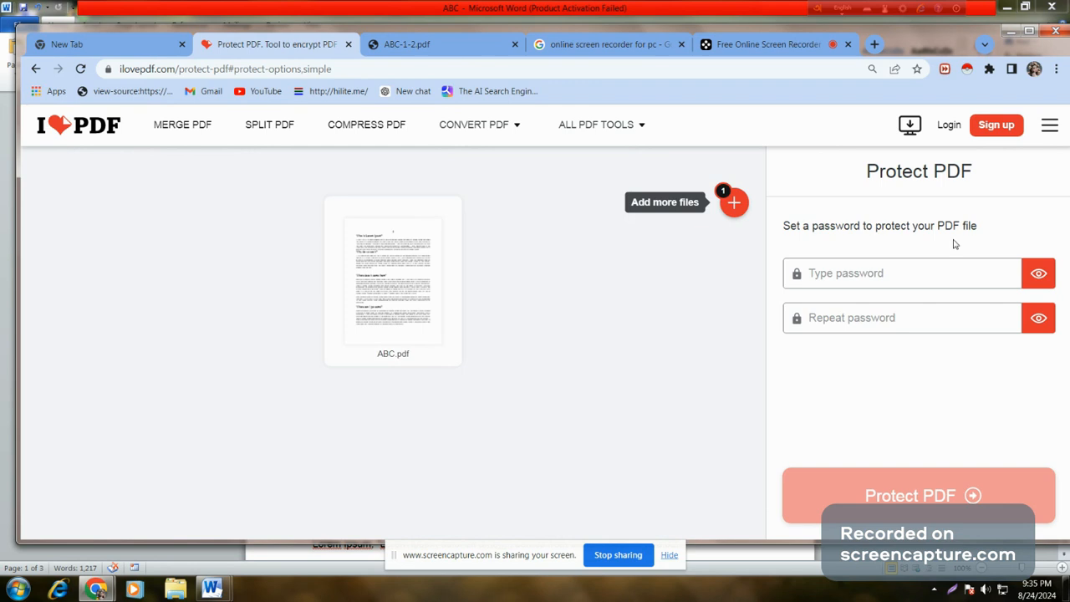
# Step: Enter and confirm the password, protect the PDF, and download ABC_protected.pdf
pyautogui.click(919, 278)
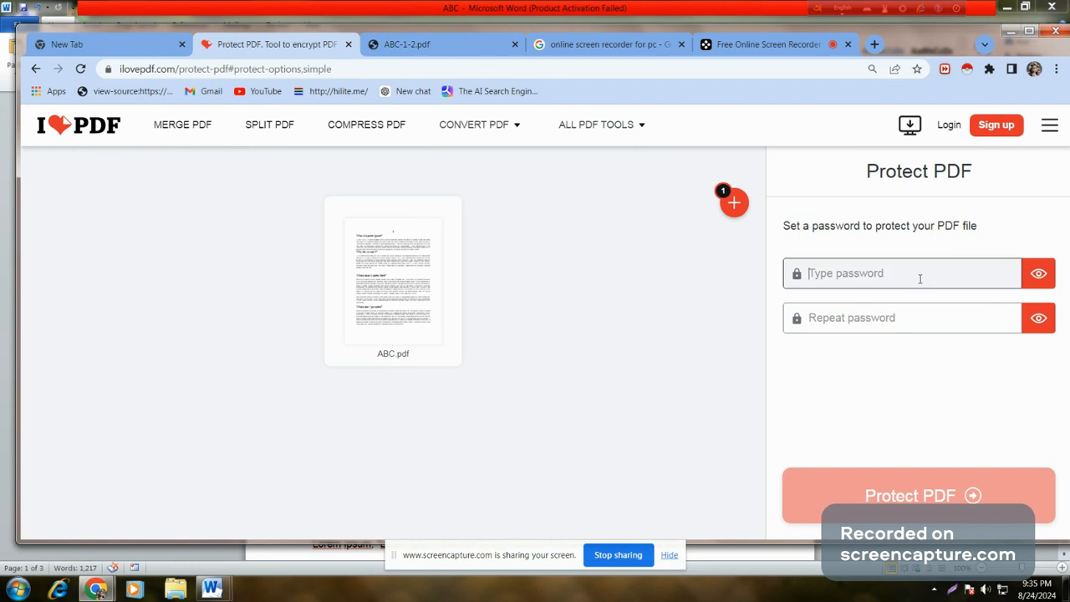
pyautogui.write('1234')
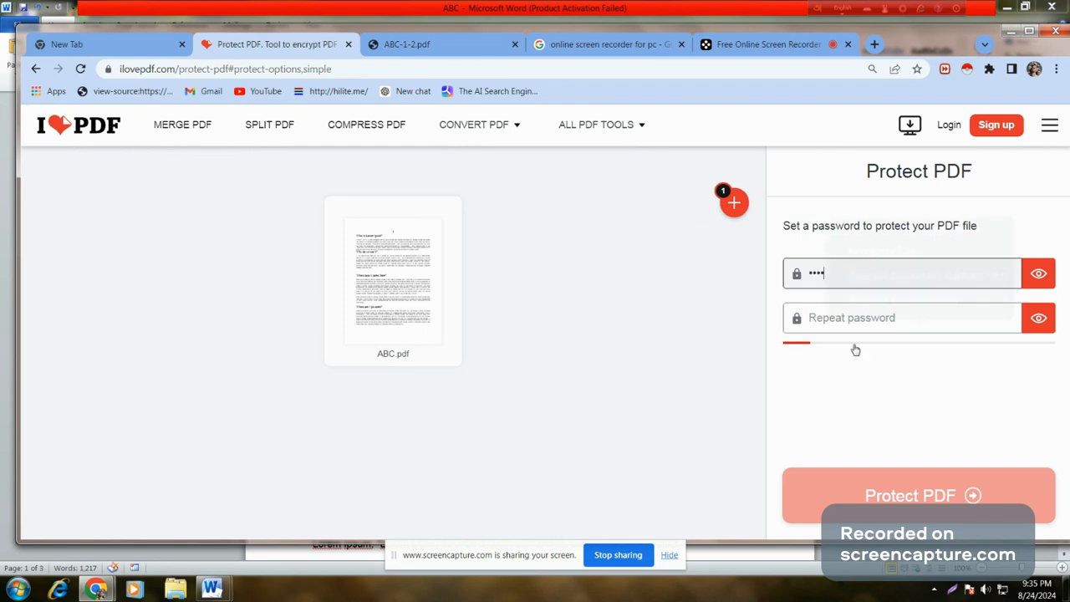
pyautogui.click(855, 319)
pyautogui.write('1')
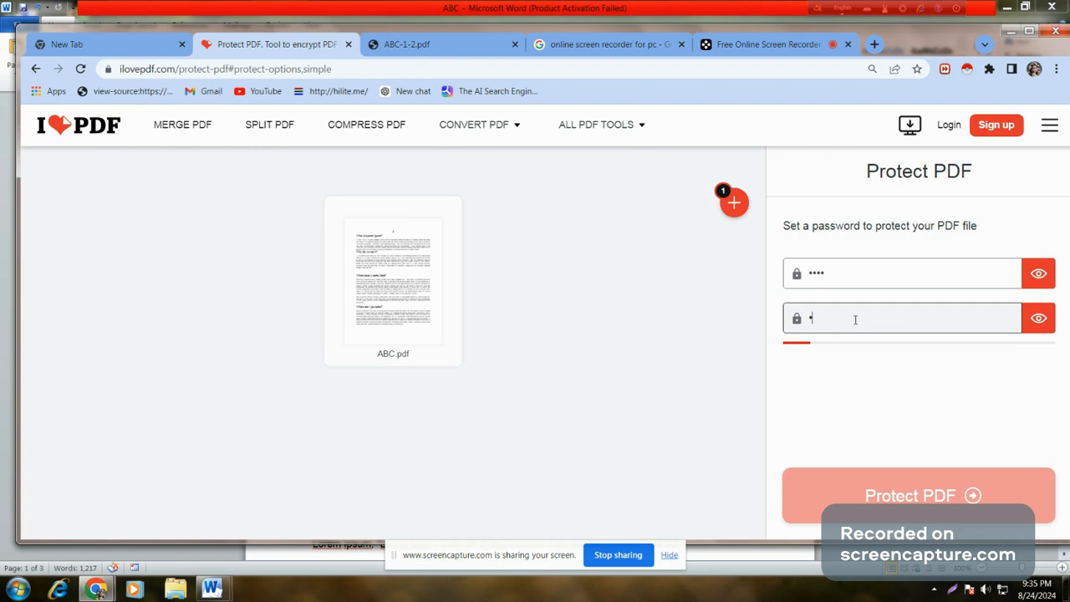
pyautogui.write('234')
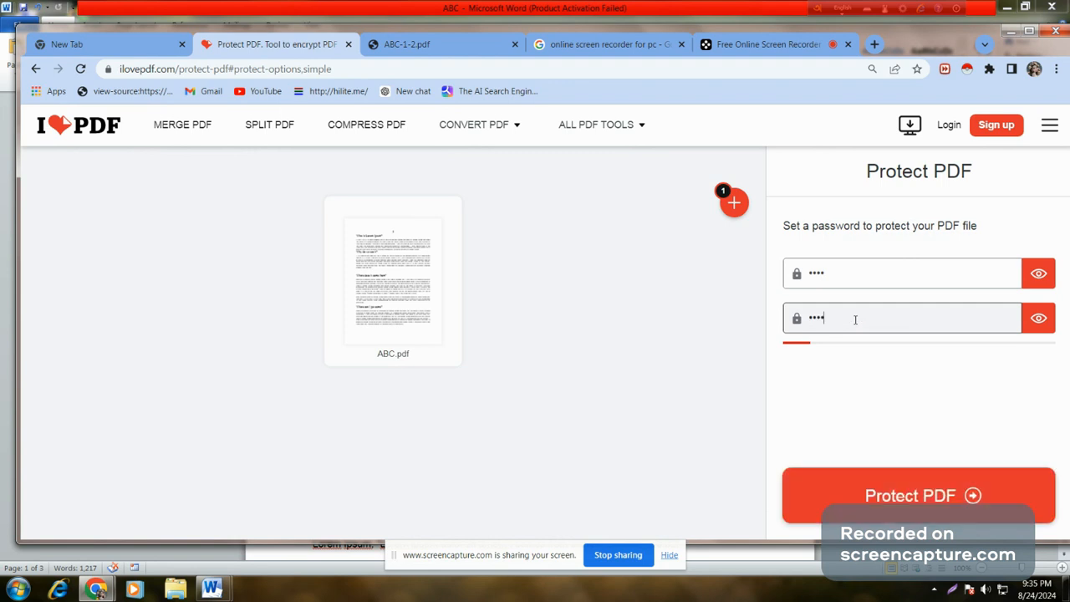
pyautogui.click(897, 497)
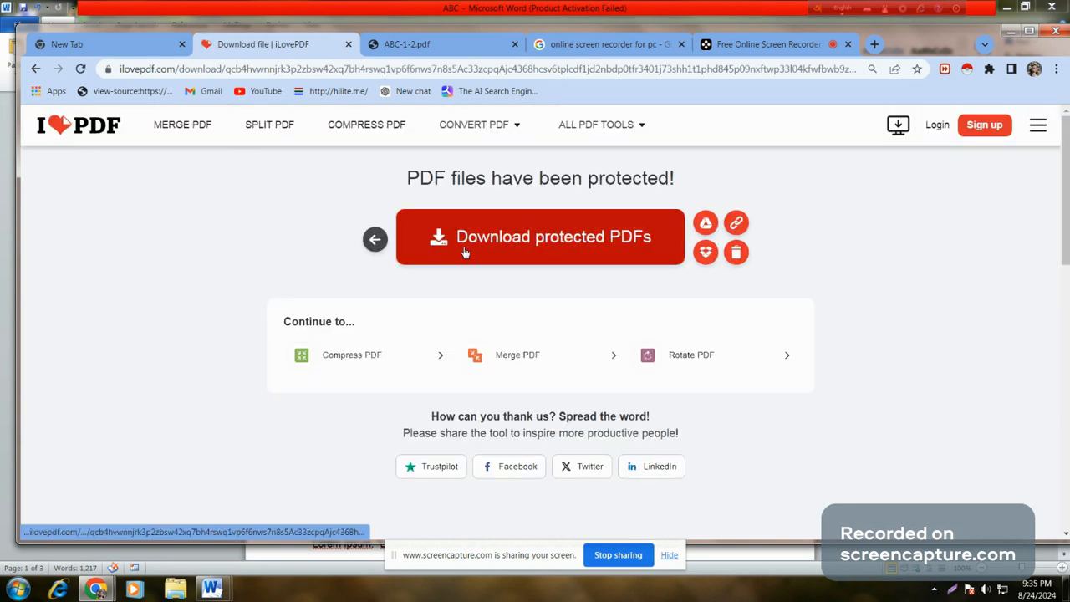
pyautogui.click(465, 252)
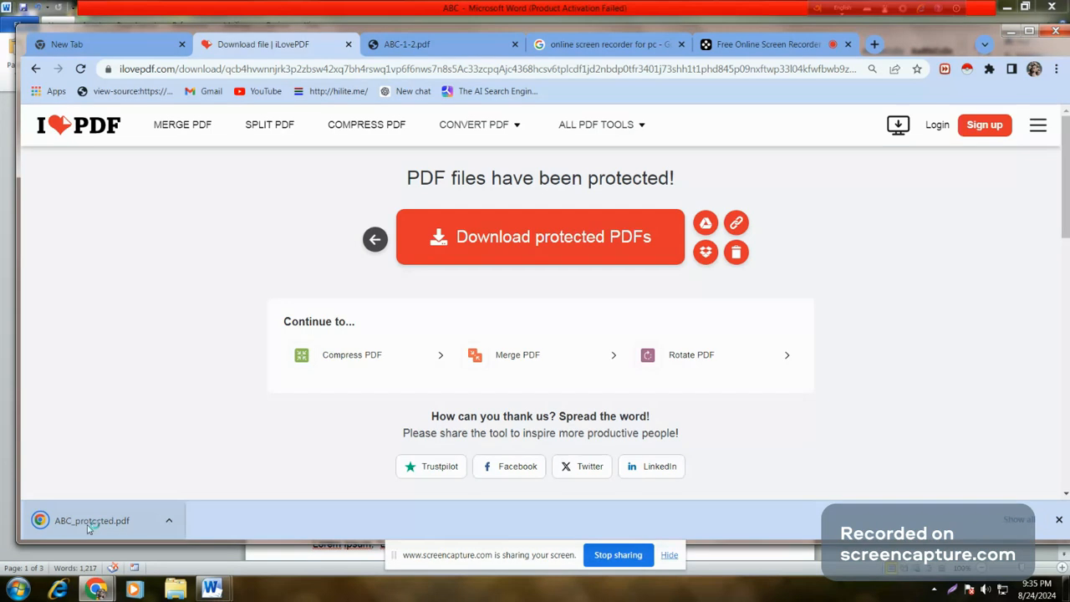
# Step: Open ABC_protected.pdf, unlock it with its password, and scroll through its three Lorem Ipsum pages
pyautogui.click(89, 521)
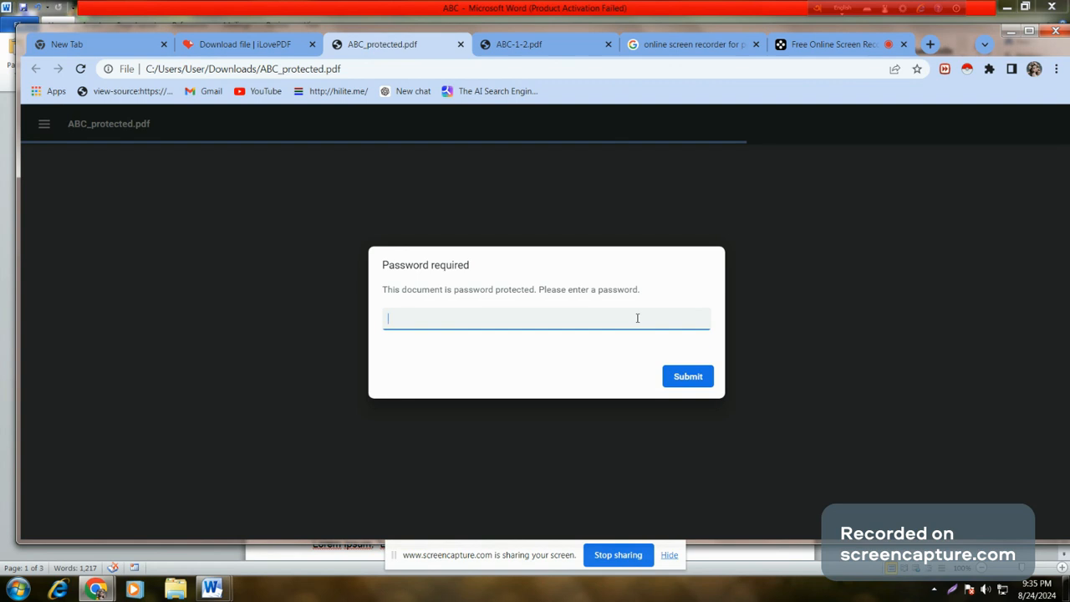
pyautogui.write('123')
pyautogui.click(674, 383)
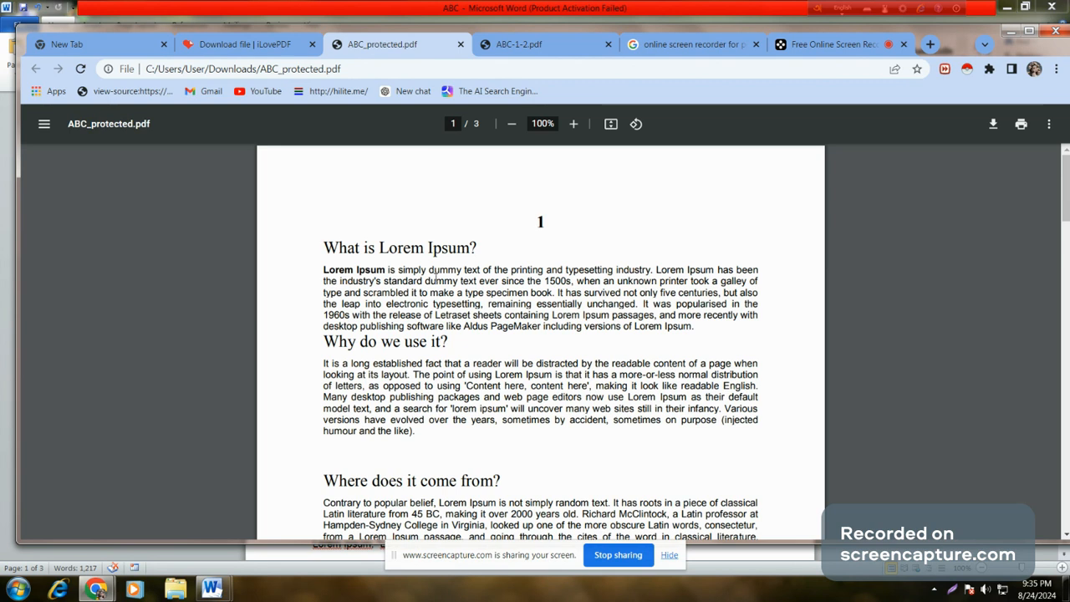
pyautogui.scroll(-3, 587, 387)
pyautogui.scroll(-2, 584, 404)
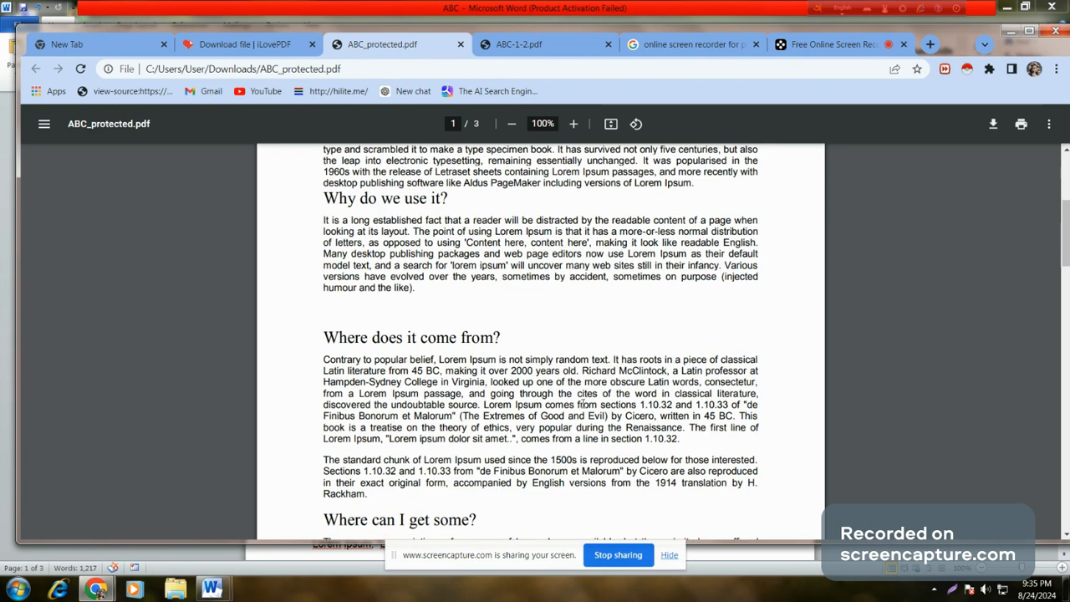
pyautogui.scroll(-3, 581, 404)
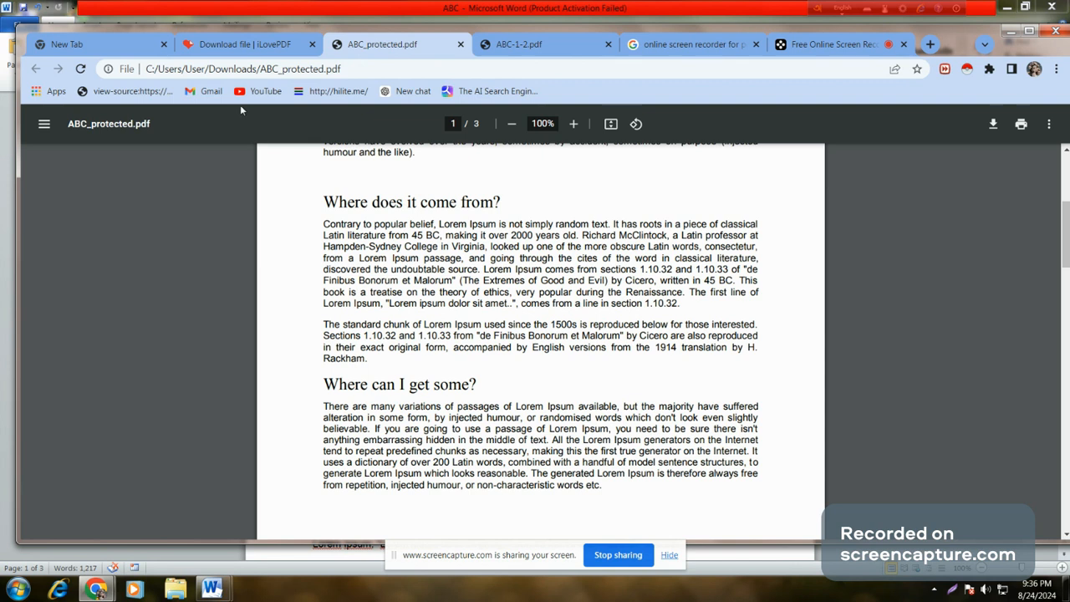
# Step: Return to the iLovePDF home page and open the Edit PDF tool
pyautogui.click(232, 46)
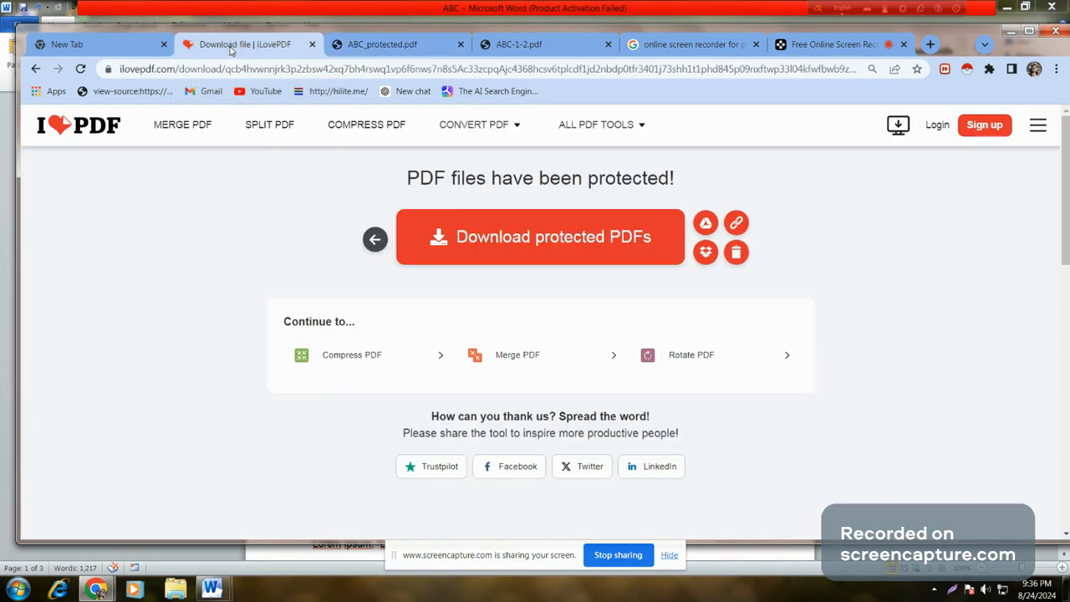
pyautogui.click(483, 239)
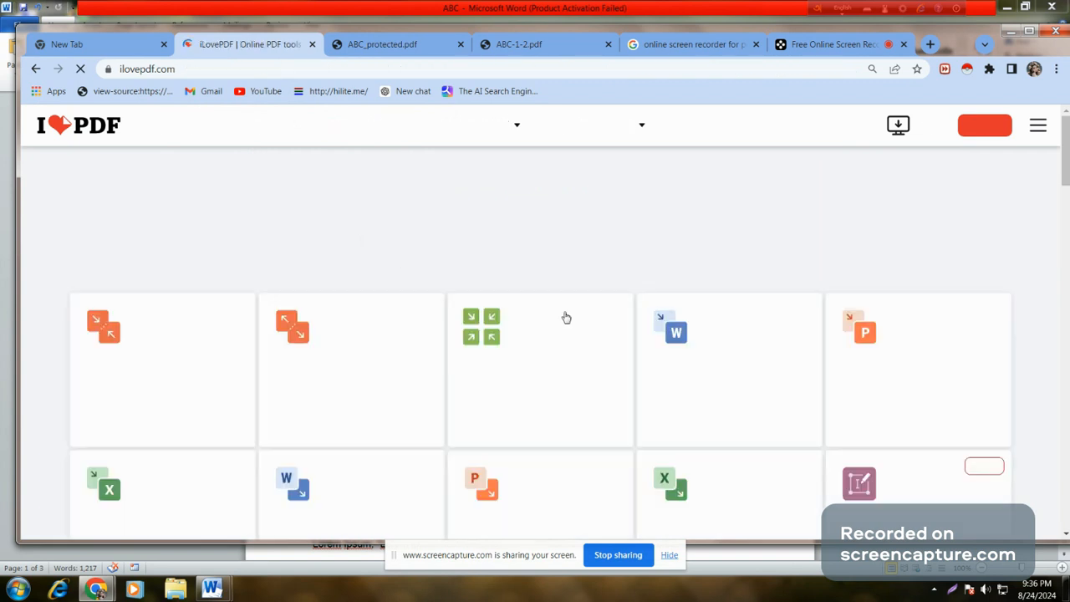
pyautogui.scroll(-2, 569, 320)
pyautogui.scroll(-2, 568, 320)
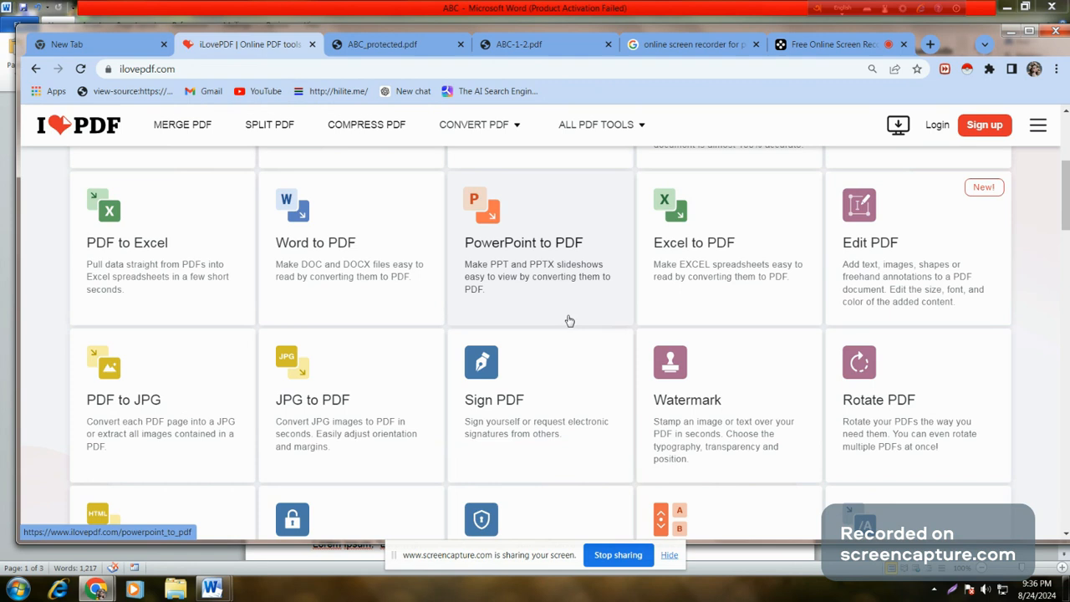
pyautogui.click(868, 240)
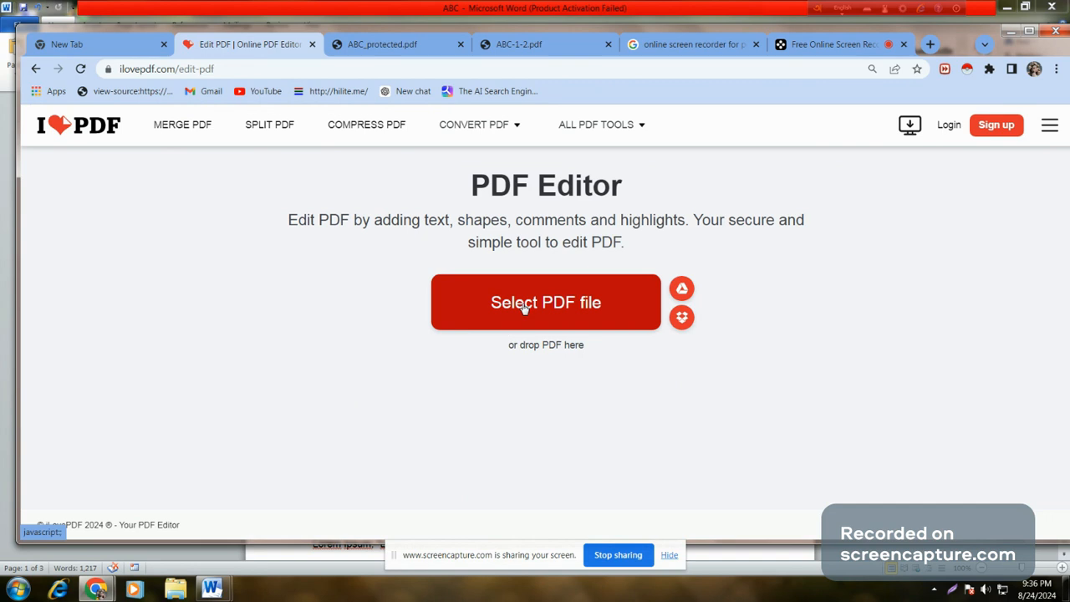
# Step: Load ABCd.pdf from Downloads into the editor
pyautogui.click(524, 309)
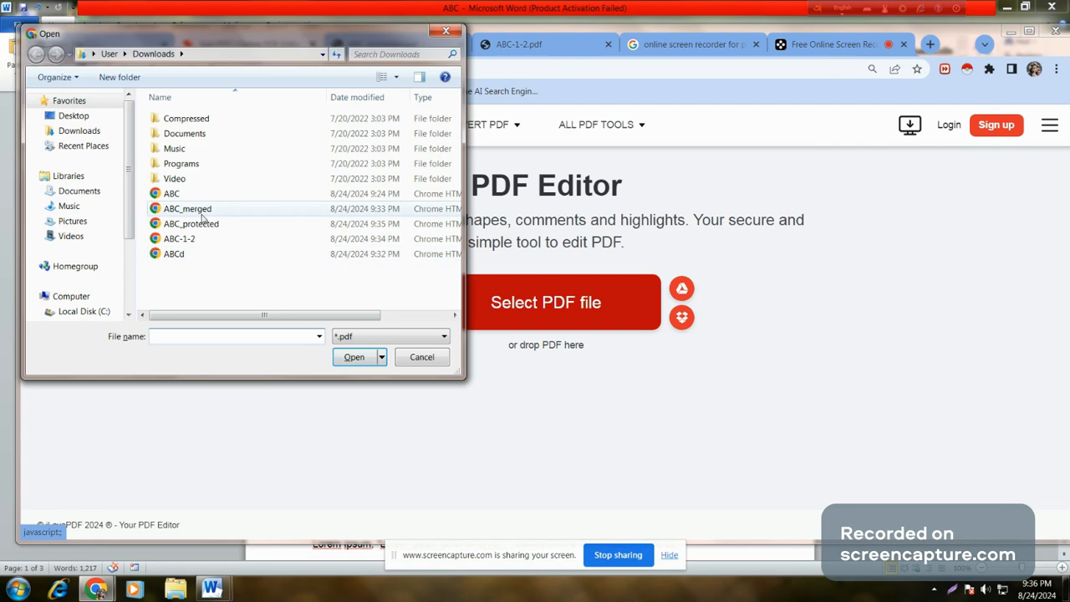
pyautogui.click(195, 253)
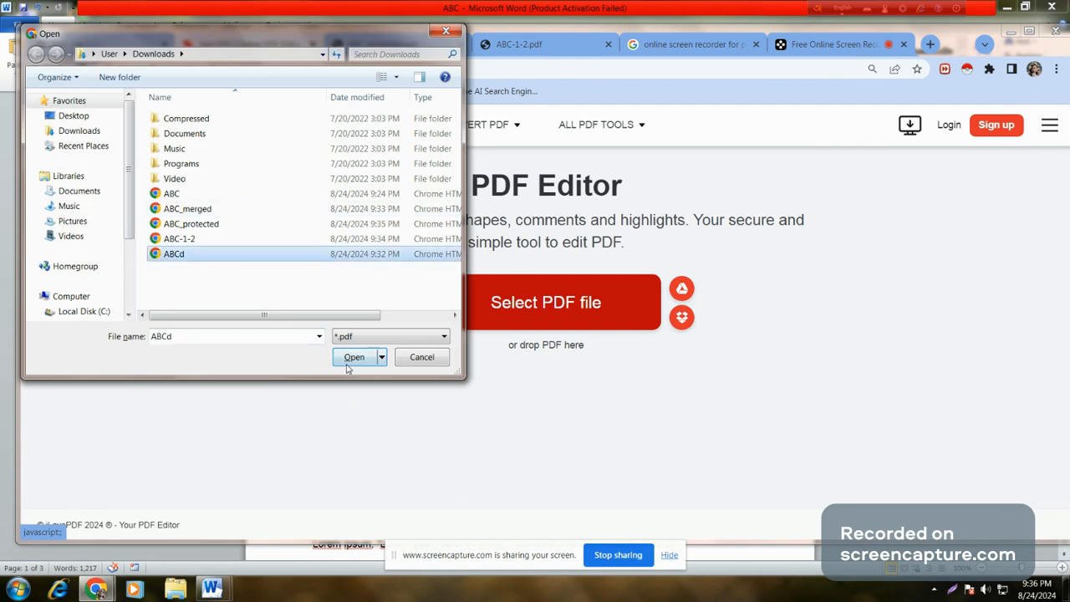
pyautogui.click(353, 357)
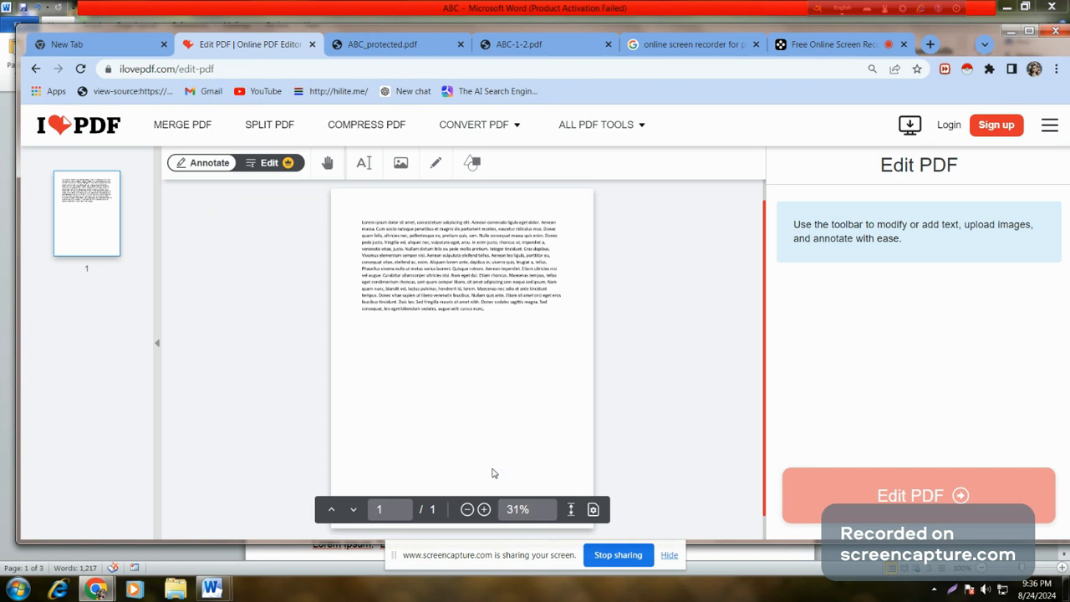
# Step: Zoom the page to 48%, add a text box, and drag it to the top-left above the paragraph
pyautogui.click(484, 510)
pyautogui.scroll(2, 474, 382)
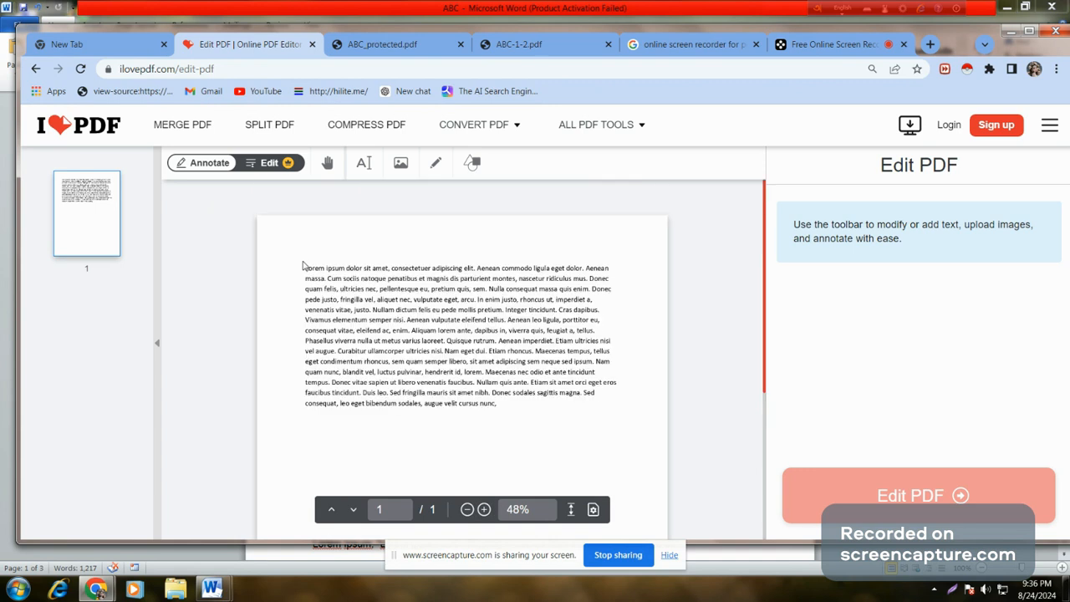
pyautogui.click(373, 167)
pyautogui.click(456, 385)
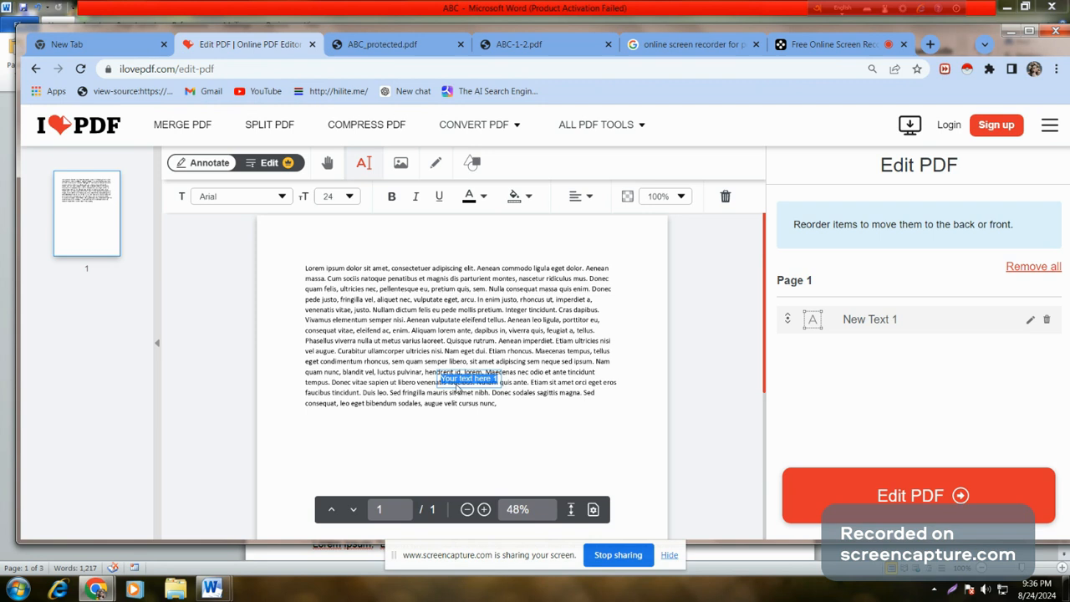
pyautogui.click(324, 259)
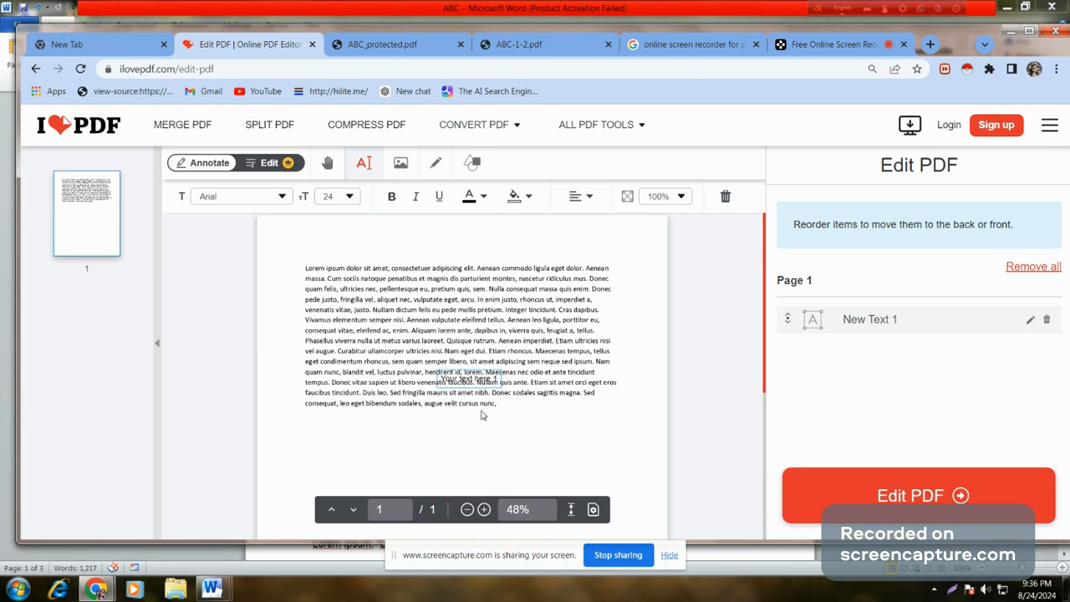
pyautogui.click(369, 317)
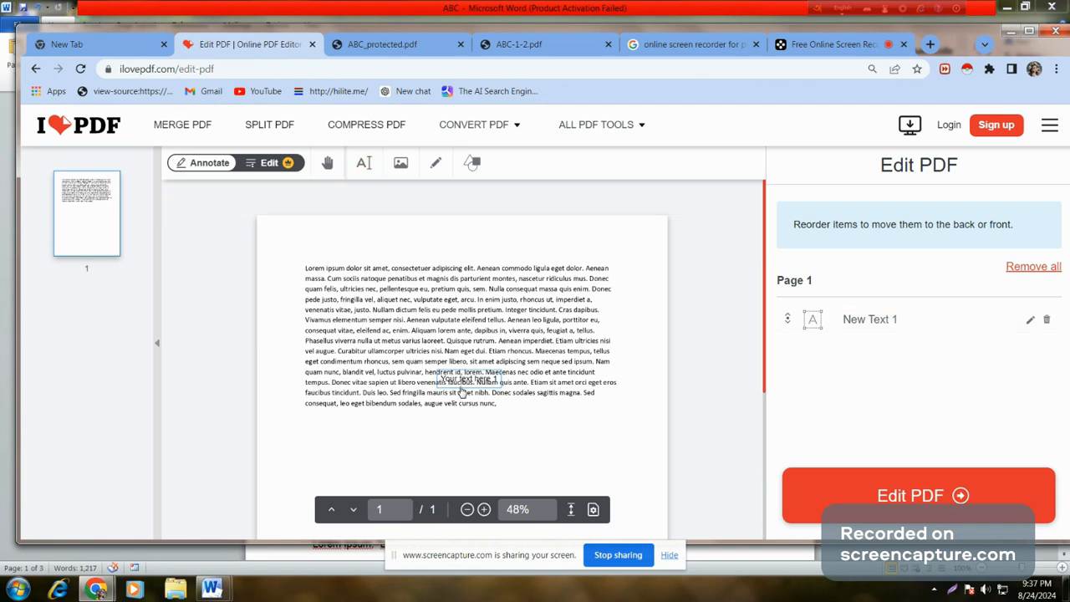
pyautogui.moveTo(462, 391); pyautogui.dragTo(332, 262)
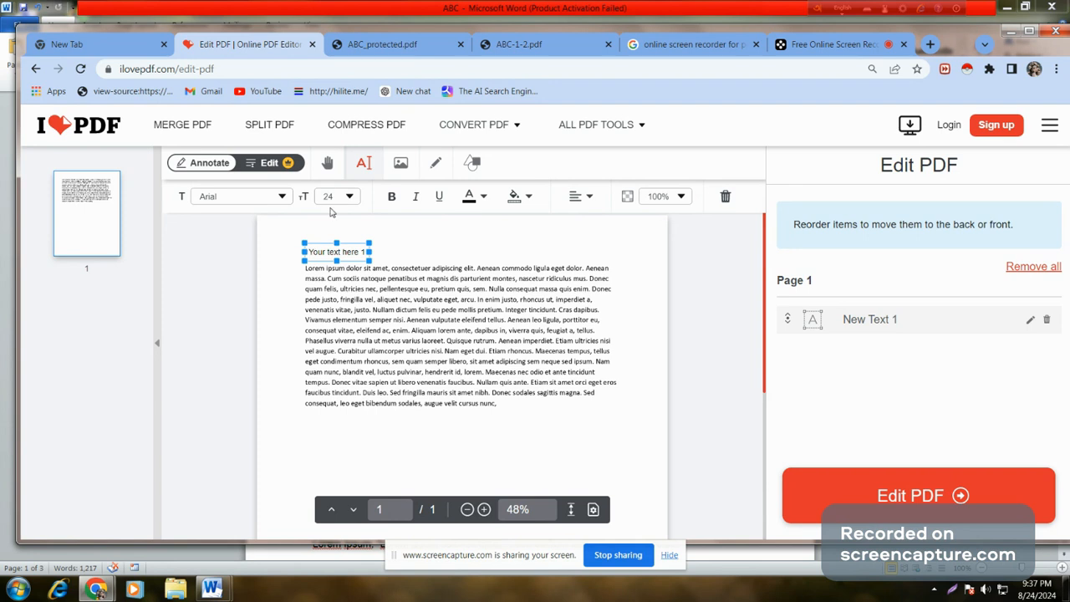
# Step: Replace the placeholder text with 'Hellow', formatted bold at 48 pt
pyautogui.click(350, 252)
pyautogui.press('BackSpace')
pyautogui.press('BackSpace')
pyautogui.press('BackSpace')
pyautogui.press('BackSpace')
pyautogui.press('BackSpace')
pyautogui.press('BackSpace')
pyautogui.press('BackSpace')
pyautogui.press('BackSpace')
pyautogui.press('BackSpace')
pyautogui.press('BackSpace')
pyautogui.press('BackSpace')
pyautogui.press('BackSpace')
pyautogui.press('BackSpace')
pyautogui.press('BackSpace')
pyautogui.press('BackSpace')
pyautogui.press('BackSpace')
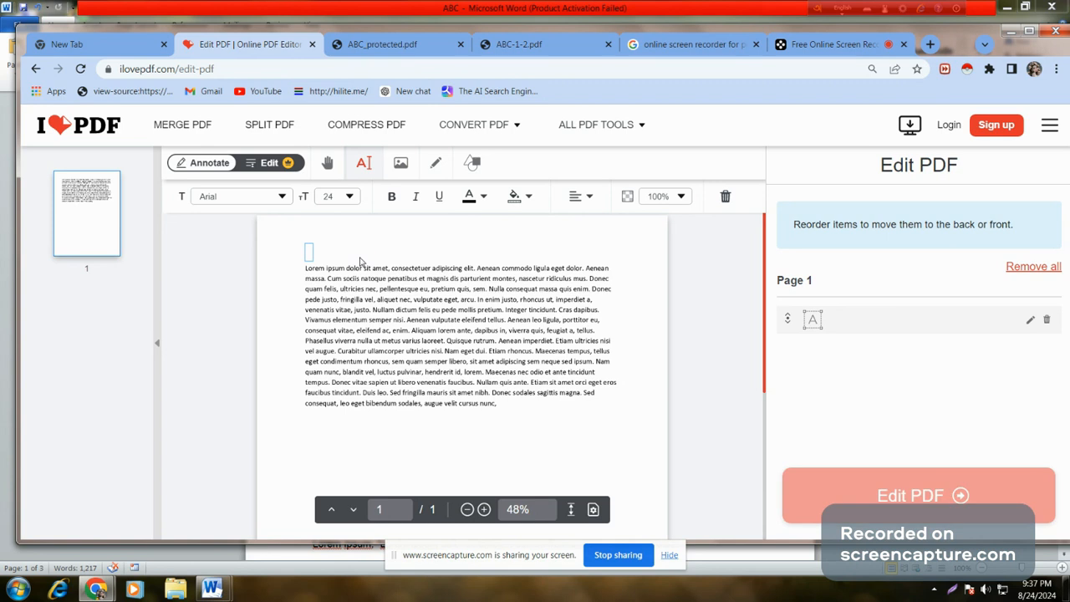
pyautogui.write('Hello')
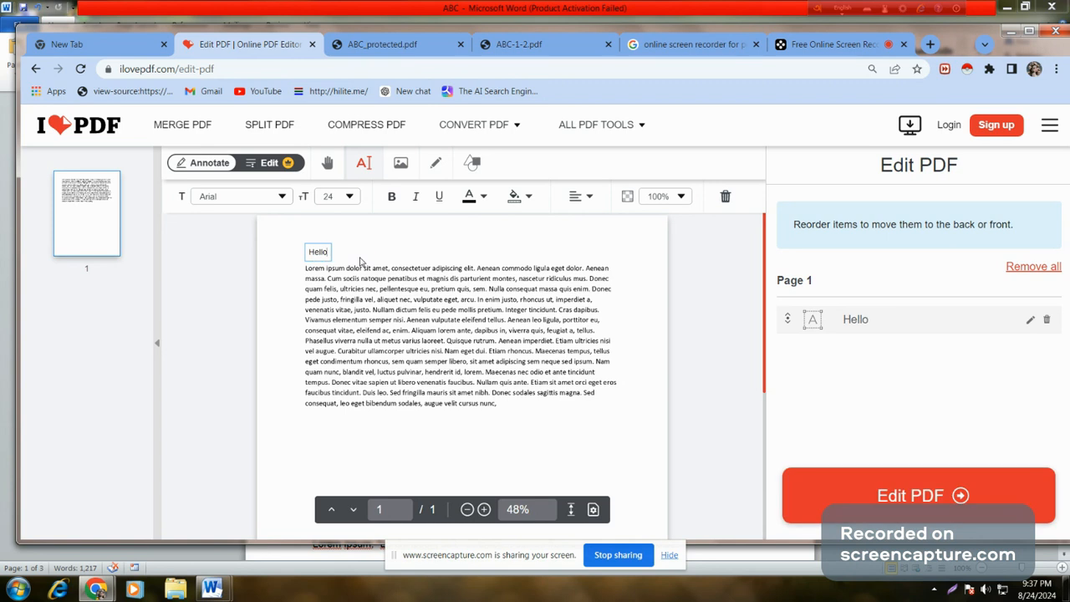
pyautogui.write('w')
pyautogui.doubleClick(333, 255)
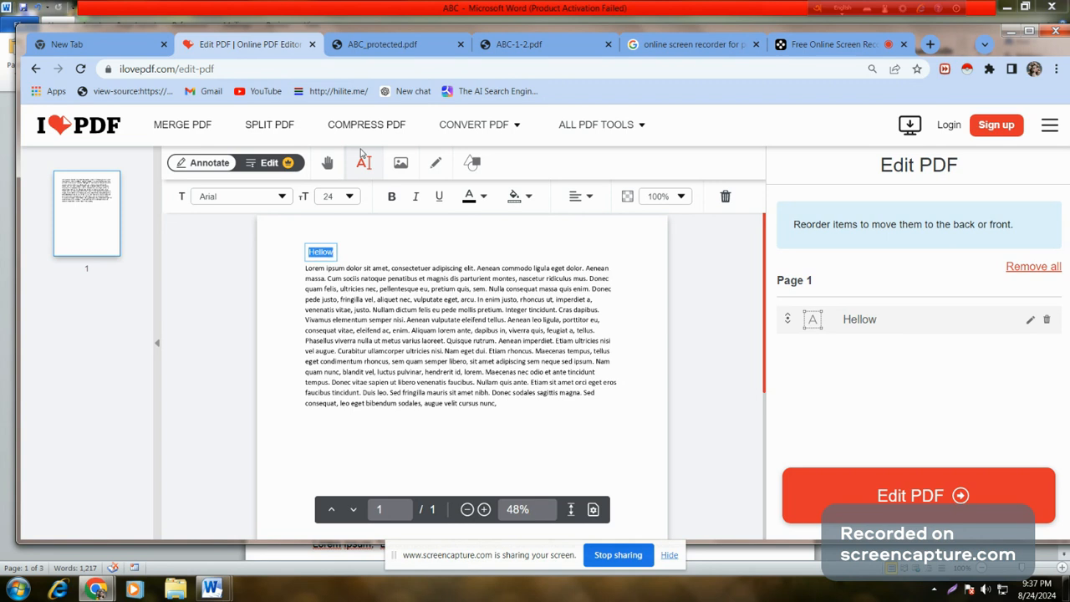
pyautogui.click(395, 198)
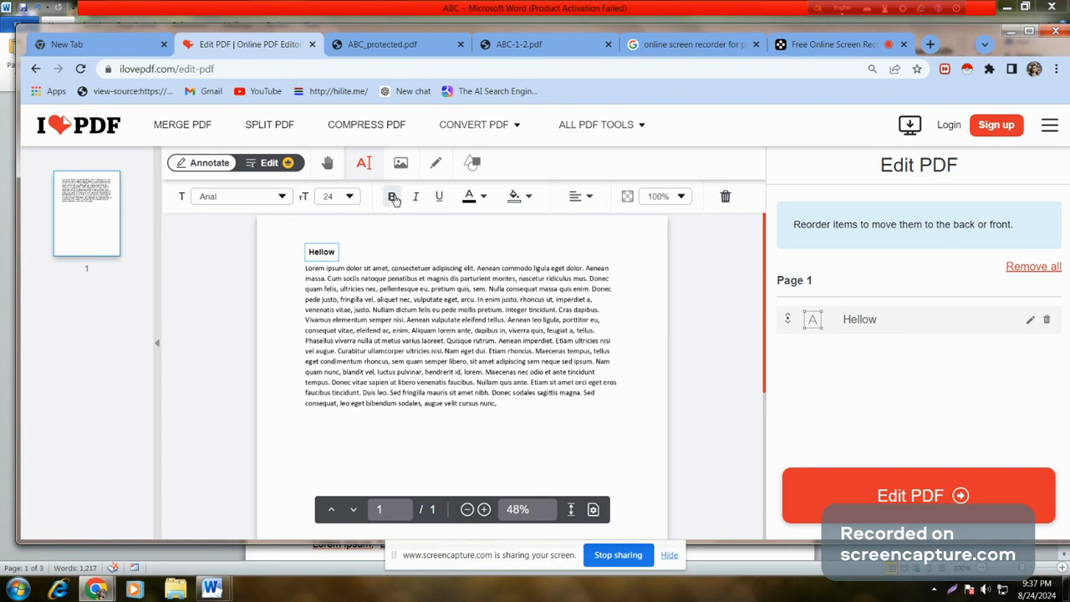
pyautogui.click(349, 197)
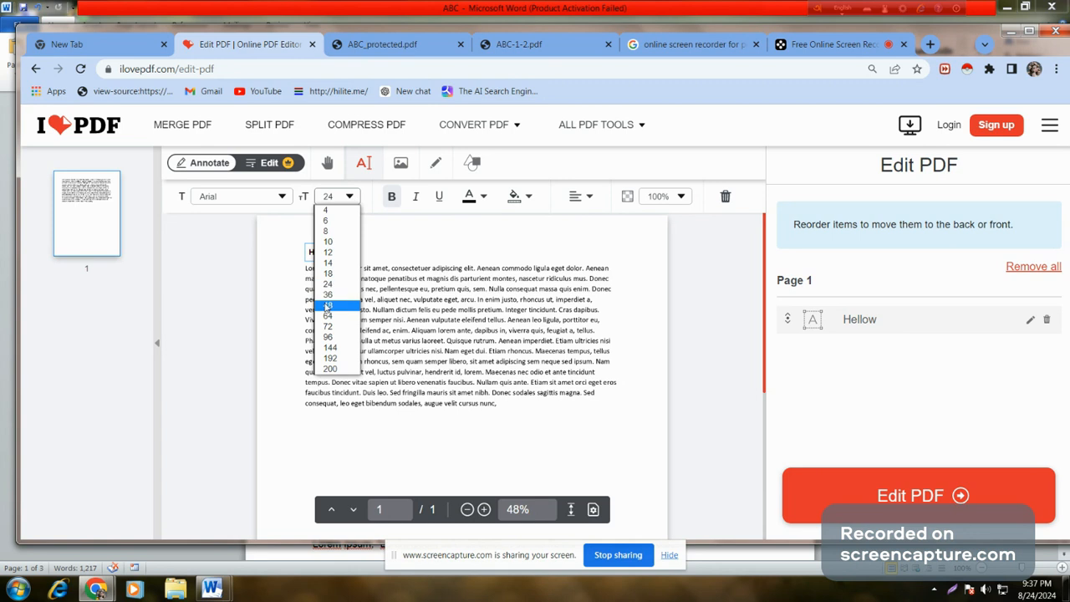
pyautogui.click(326, 306)
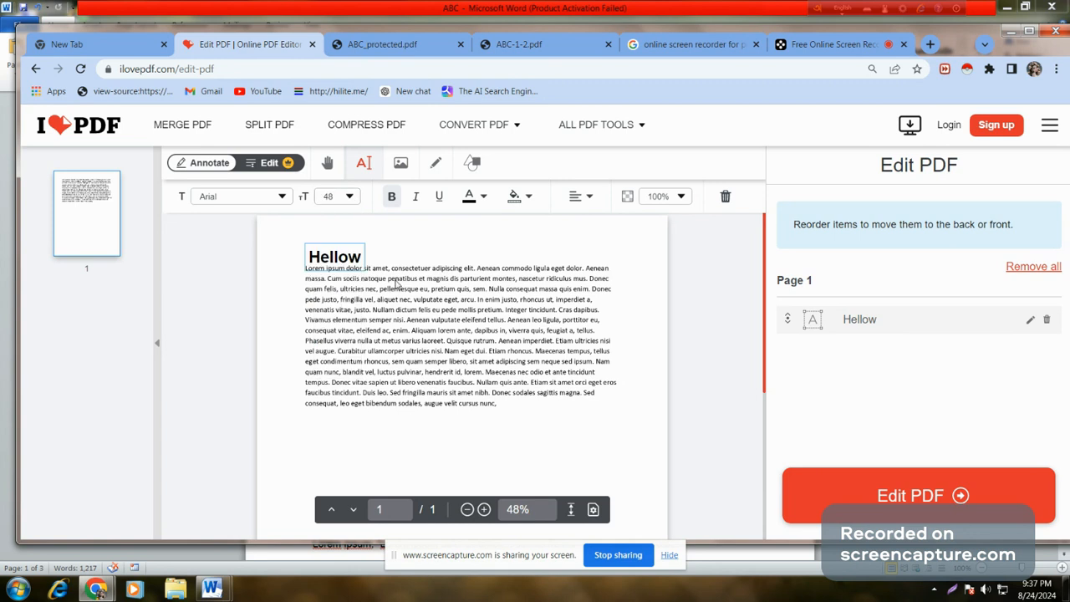
pyautogui.click(340, 244)
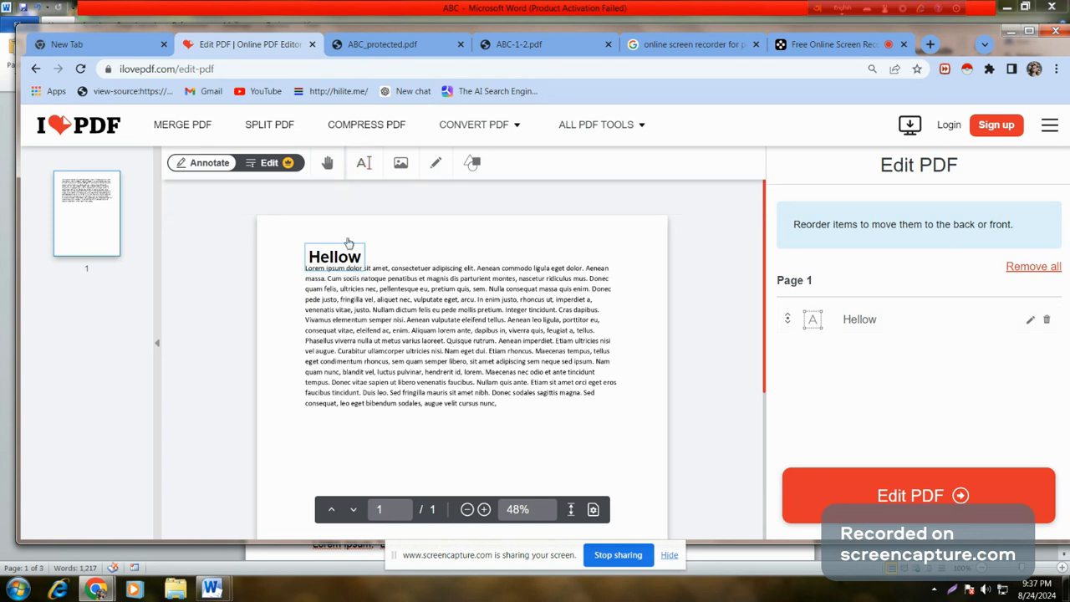
pyautogui.click(349, 242)
pyautogui.click(483, 355)
# Step: Process the edits, download ABCd (1).pdf, then return to the editor and dismiss the success message
pyautogui.click(889, 497)
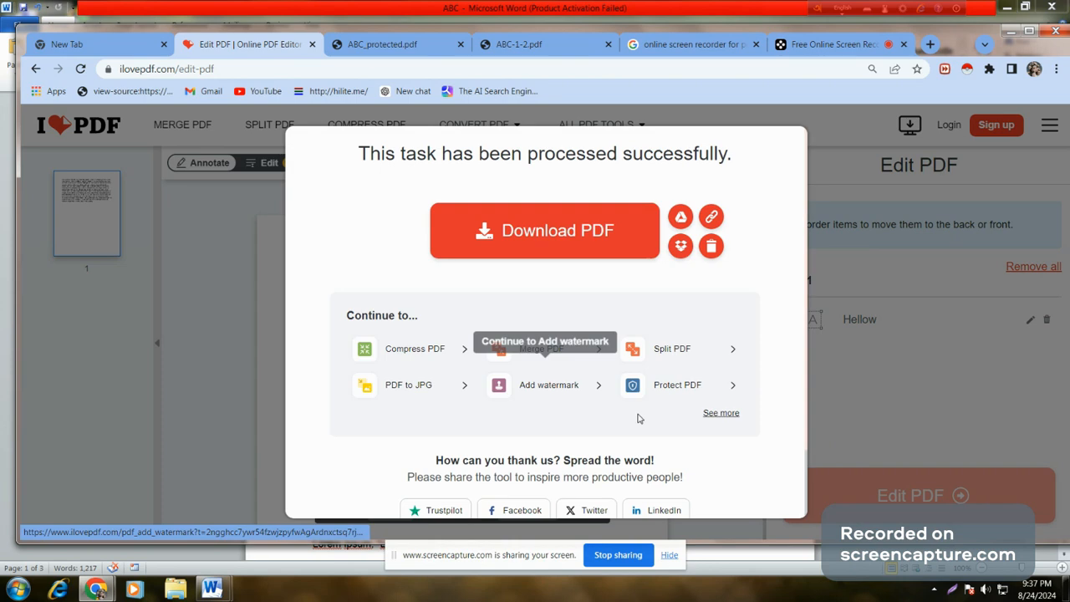
pyautogui.click(526, 235)
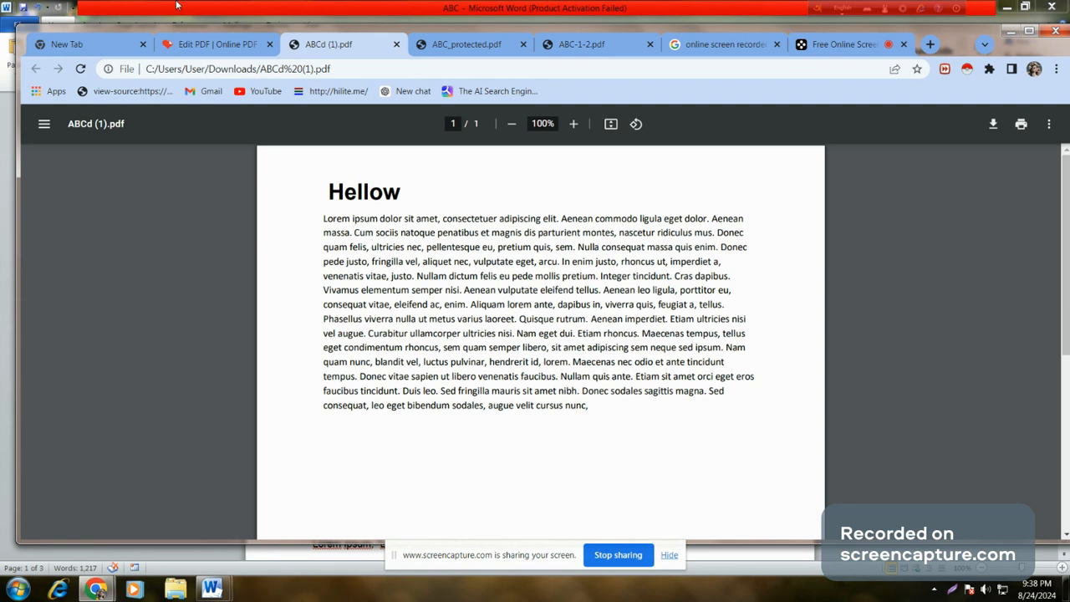
pyautogui.click(205, 44)
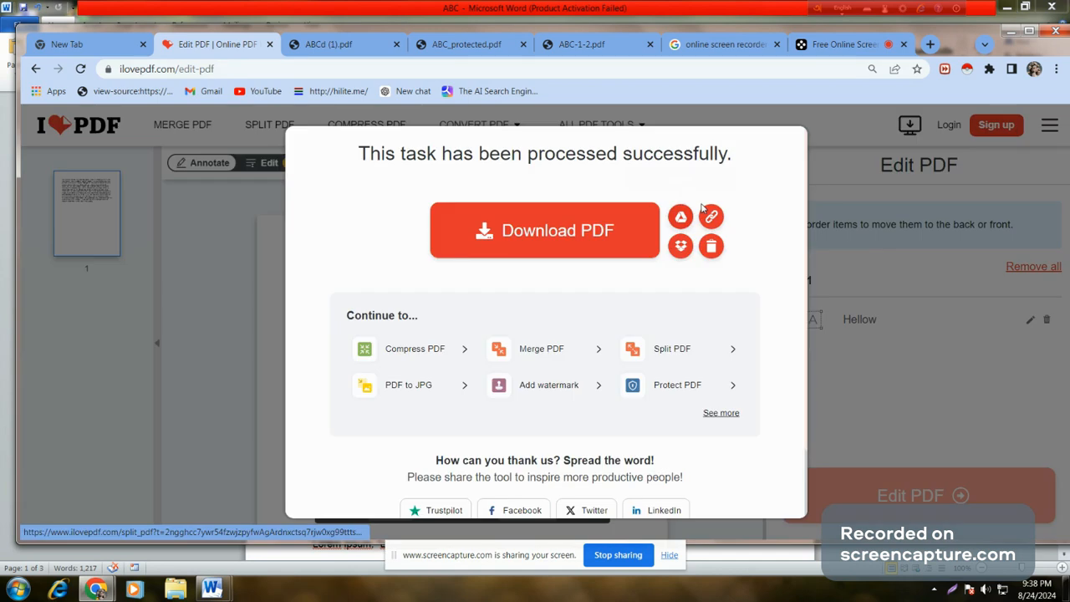
pyautogui.click(267, 277)
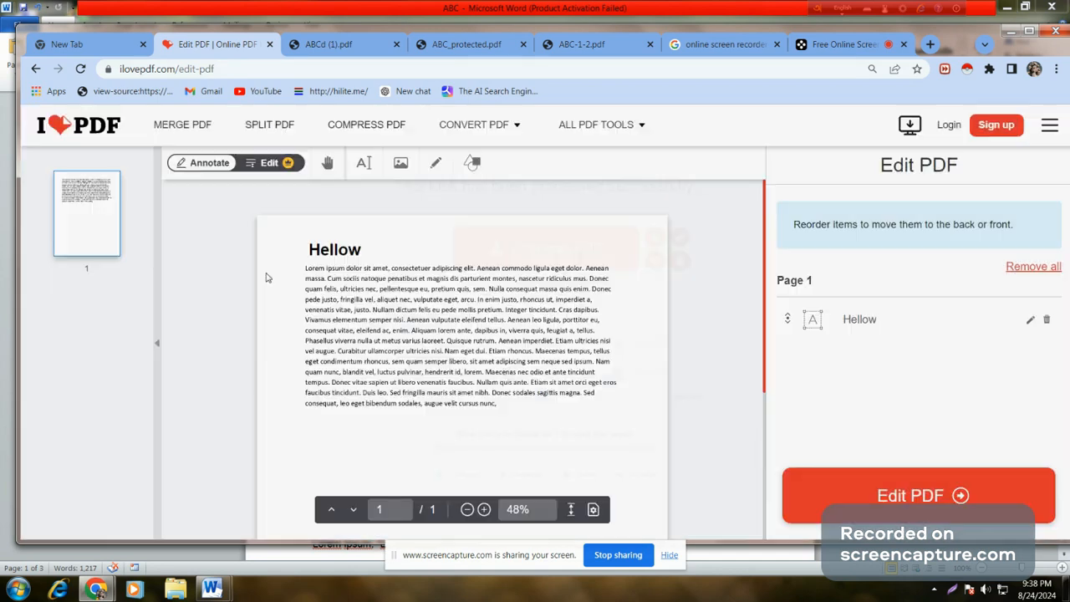
# Step: Go to the iLovePDF home page and scroll the tool grid down to Compare PDF and Redact PDF
pyautogui.click(81, 124)
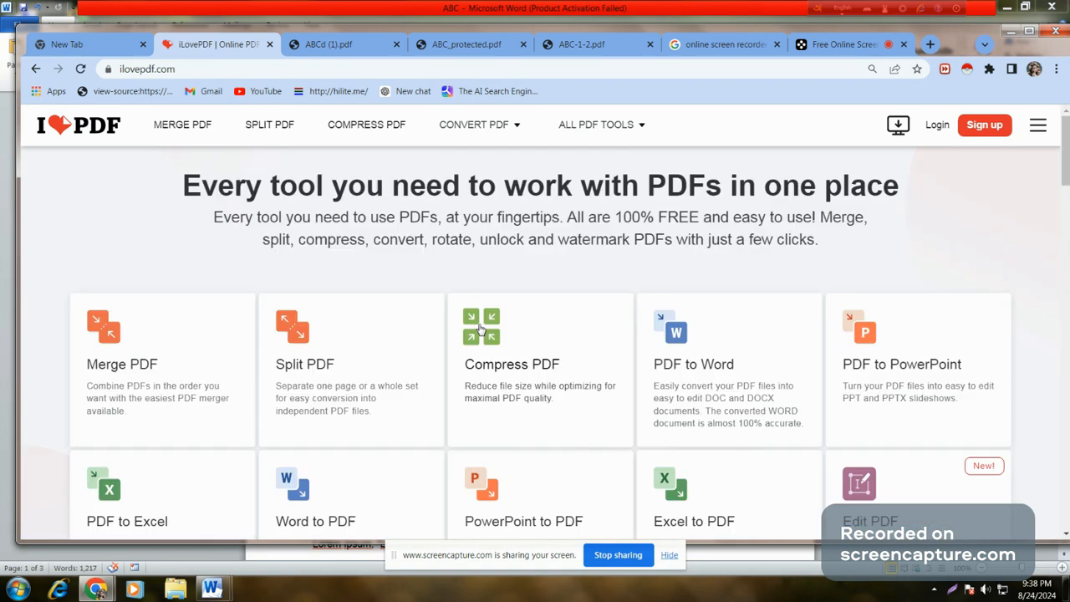
pyautogui.scroll(-2, 475, 265)
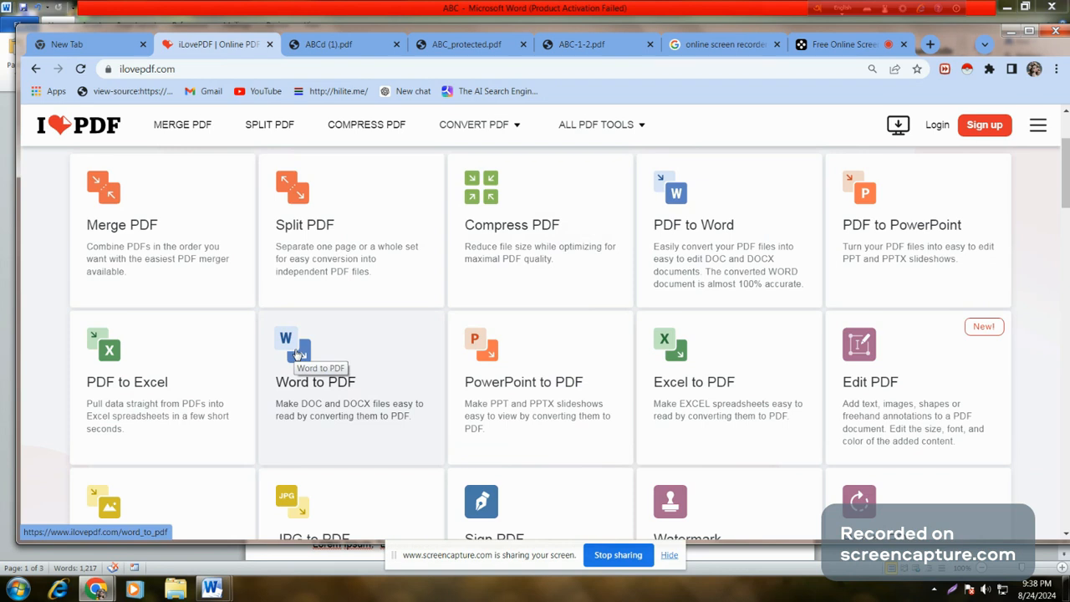
pyautogui.scroll(-1, 314, 353)
pyautogui.scroll(-2, 314, 353)
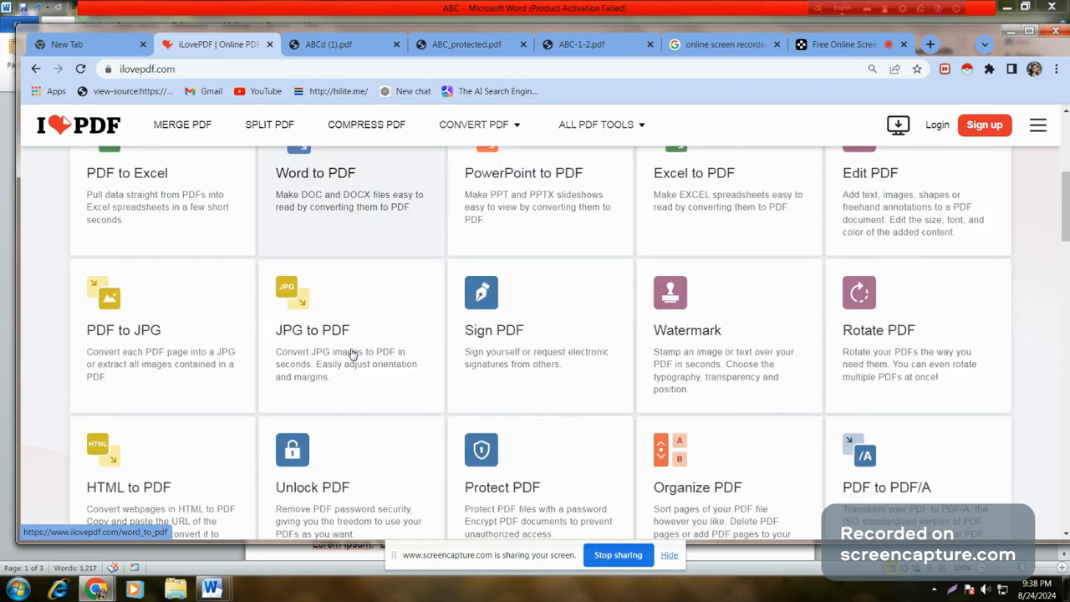
pyautogui.scroll(-2, 353, 355)
pyautogui.scroll(-1, 352, 354)
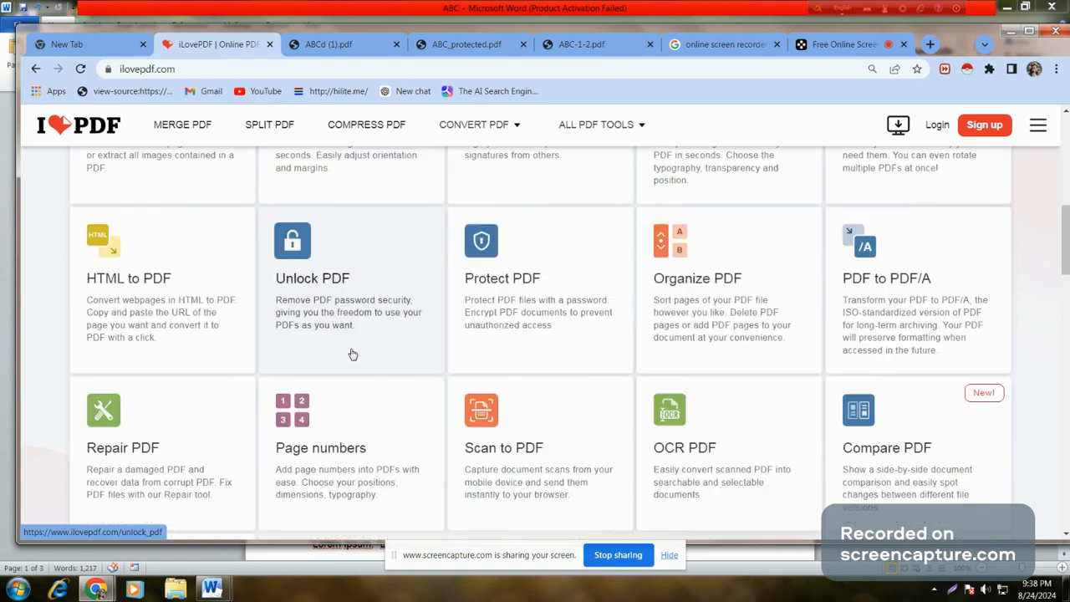
pyautogui.scroll(-3, 353, 355)
pyautogui.scroll(2, 353, 354)
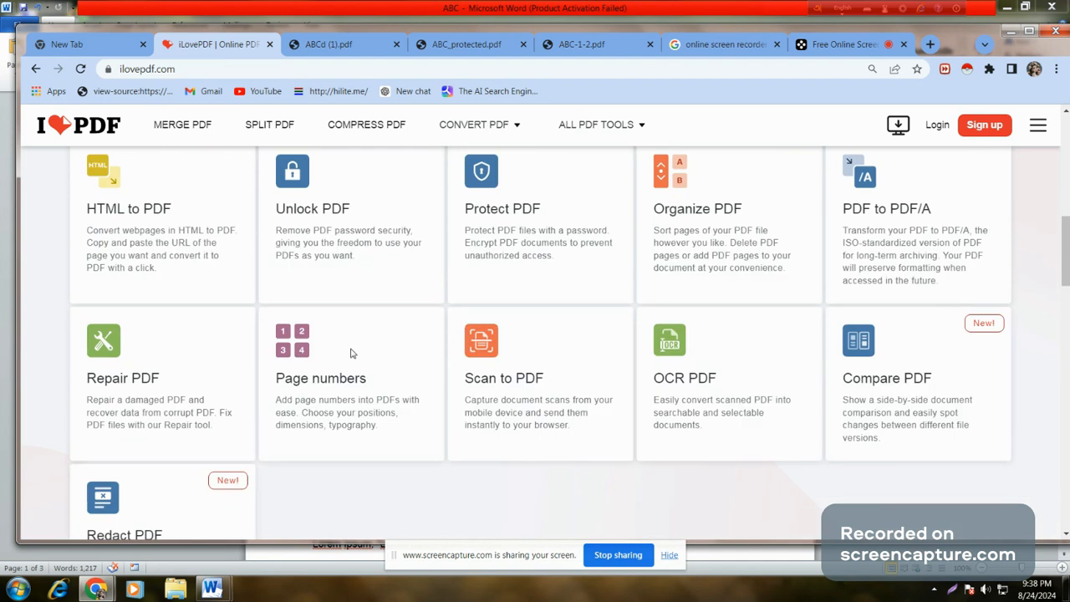